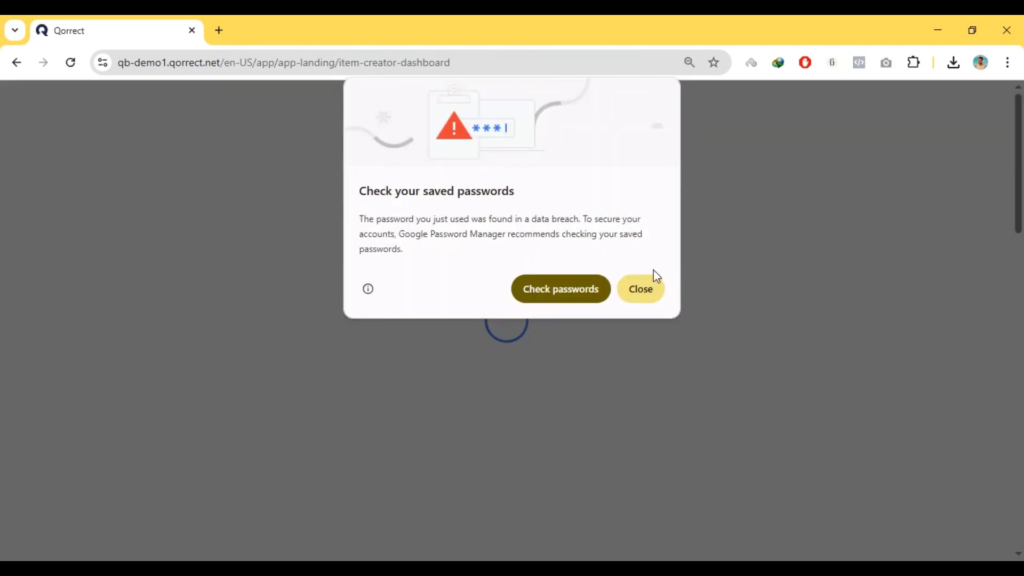
# Dismiss the saved-passwords warning and open the Items list
pyautogui.click(649, 289)
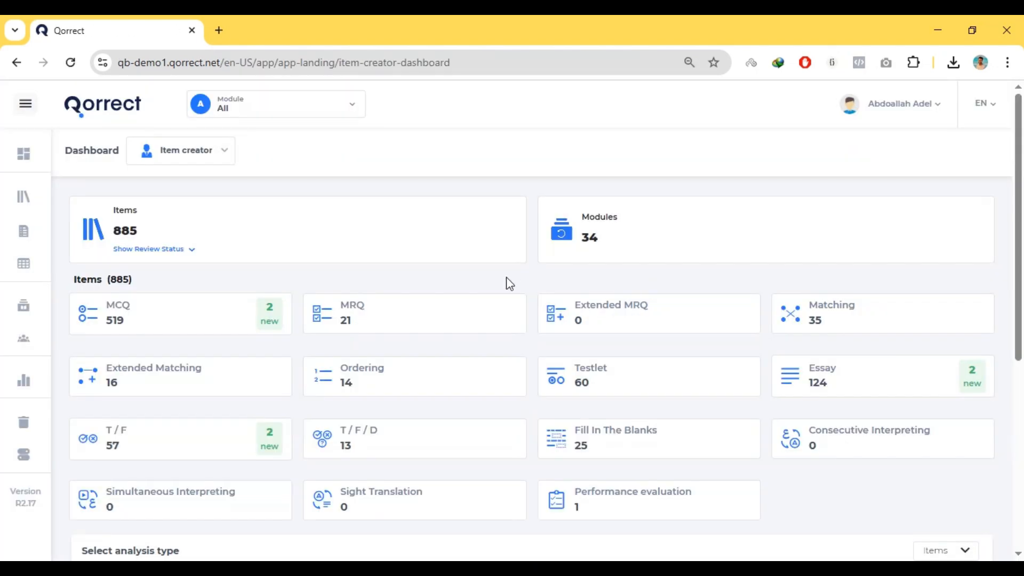
pyautogui.moveTo(25, 207)
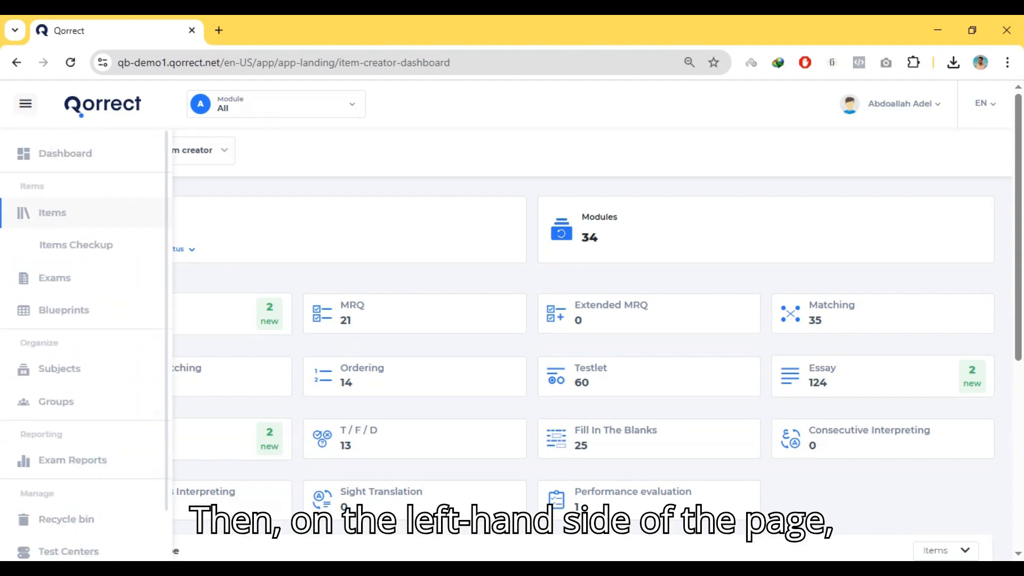
pyautogui.click(45, 216)
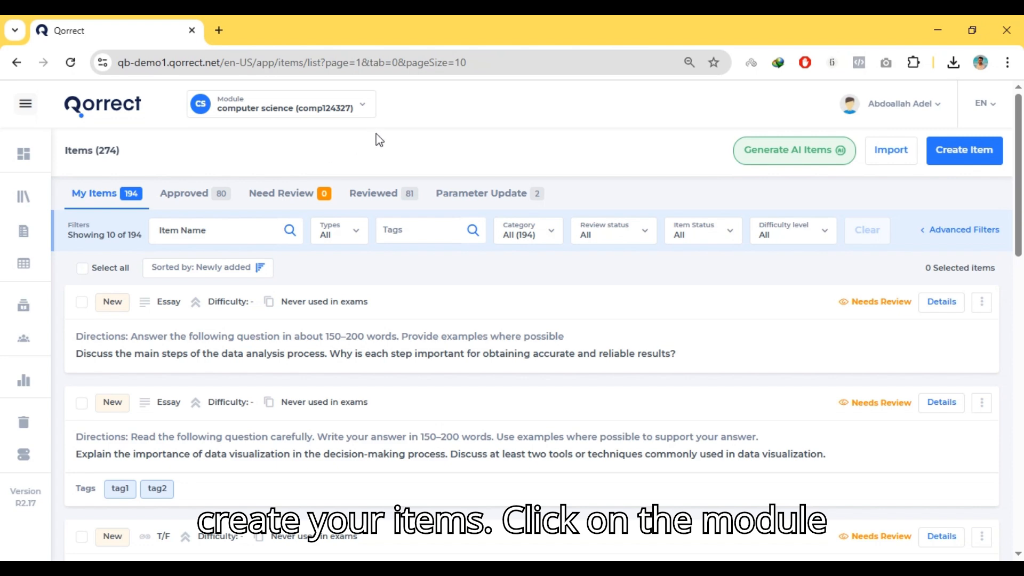
# Select the computer science (comp124327) module and start creating a new MCQ item in it
pyautogui.click(339, 110)
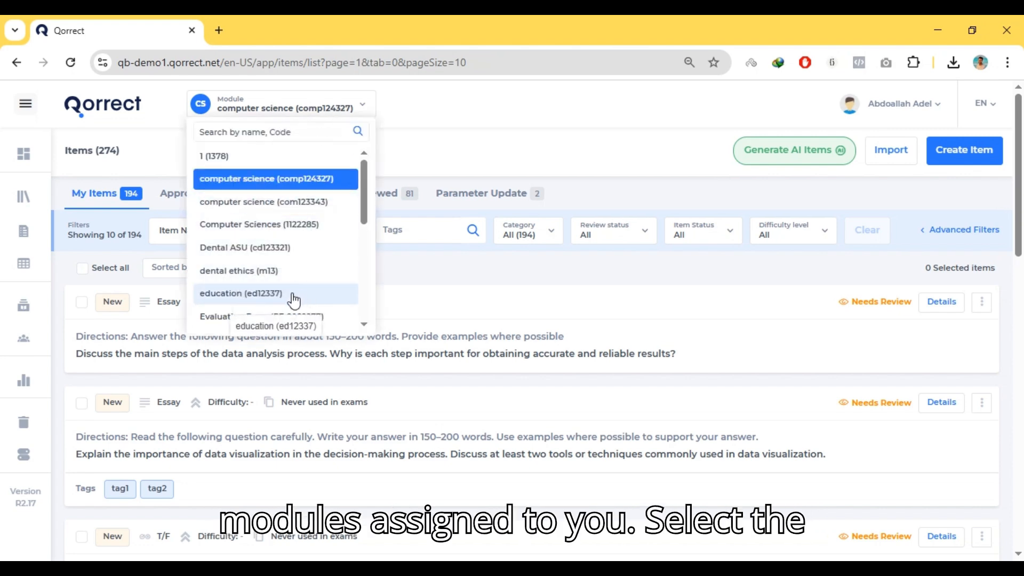
pyautogui.click(253, 184)
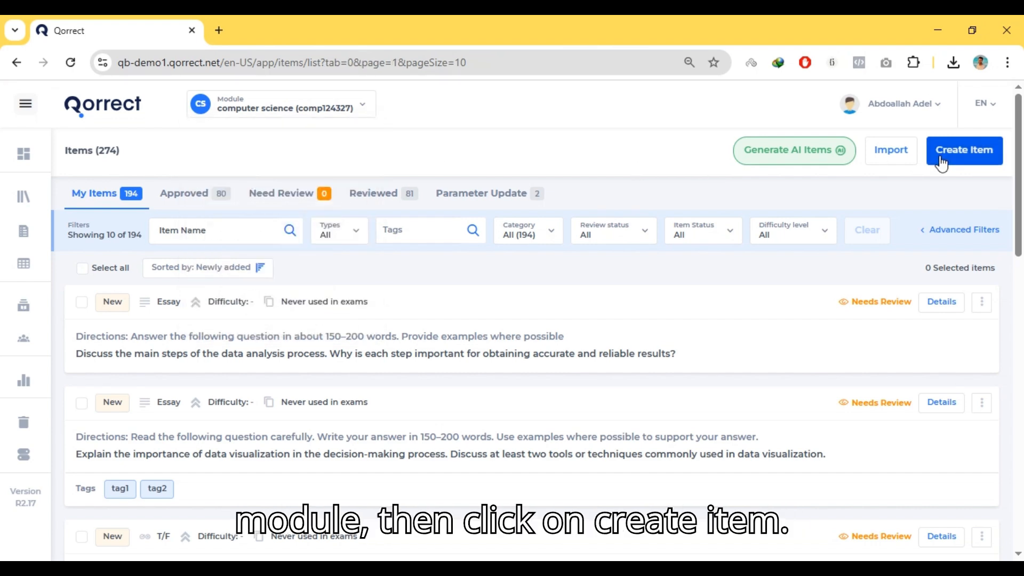
pyautogui.click(977, 158)
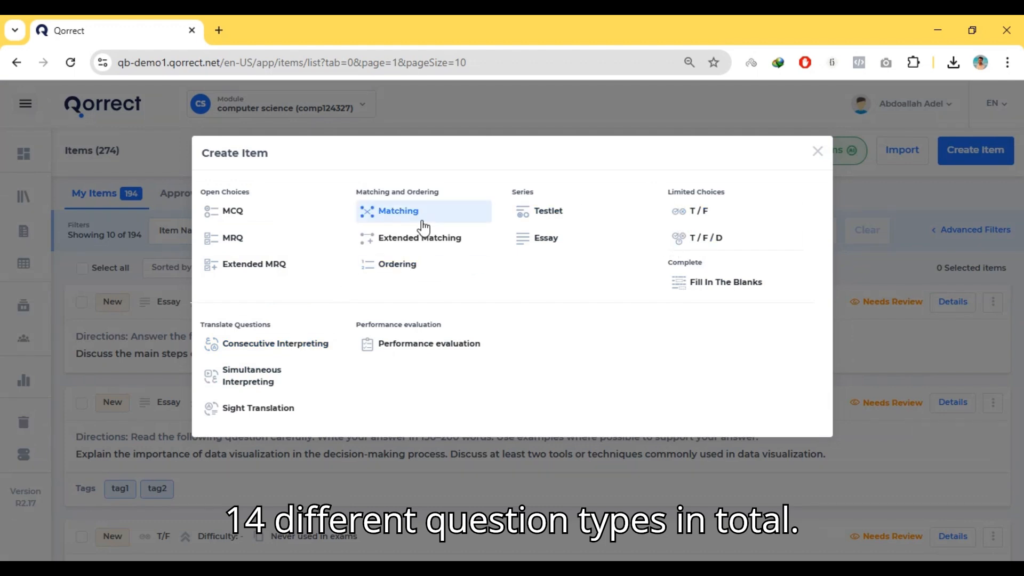
pyautogui.click(252, 216)
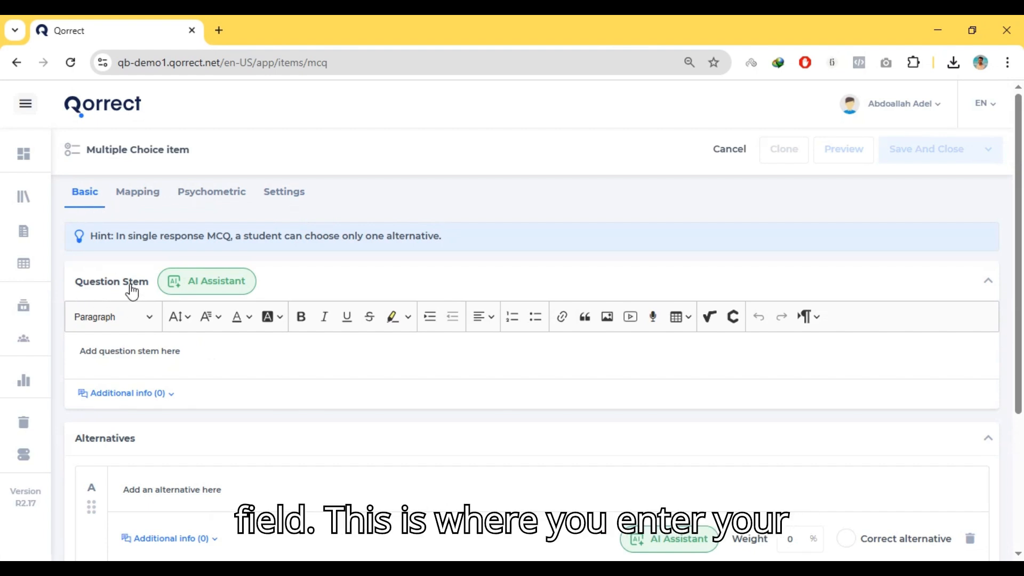
# Examine the upload and record options for adding audio to the question stem, including the listening repetition setting and maximum recording duration
pyautogui.click(142, 350)
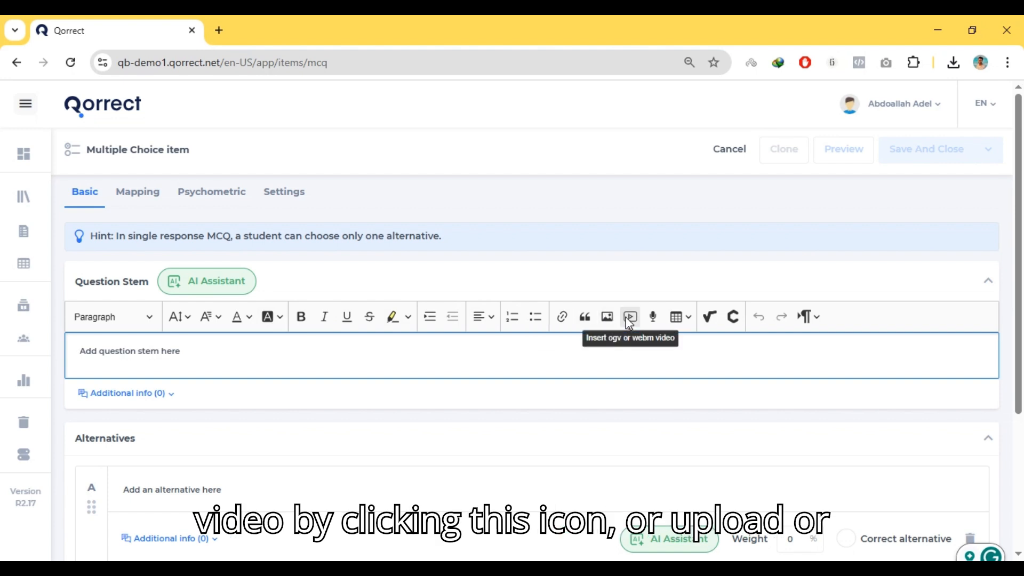
pyautogui.click(653, 316)
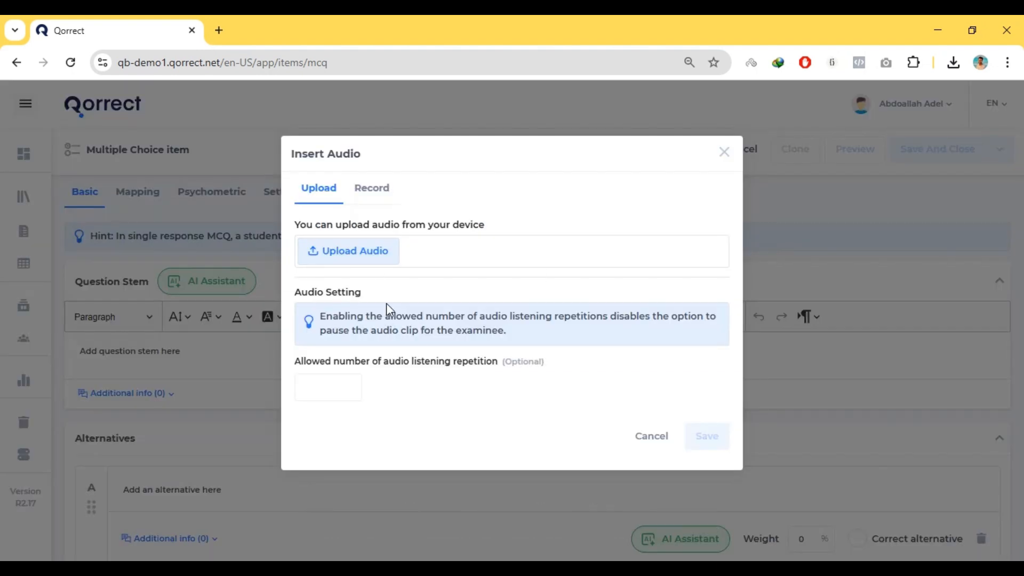
pyautogui.click(377, 200)
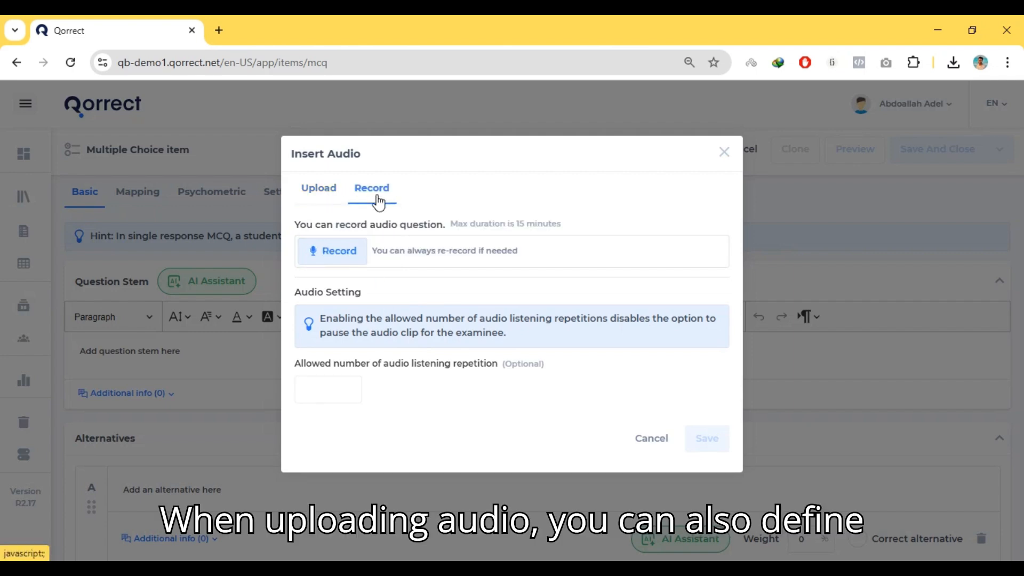
pyautogui.click(338, 198)
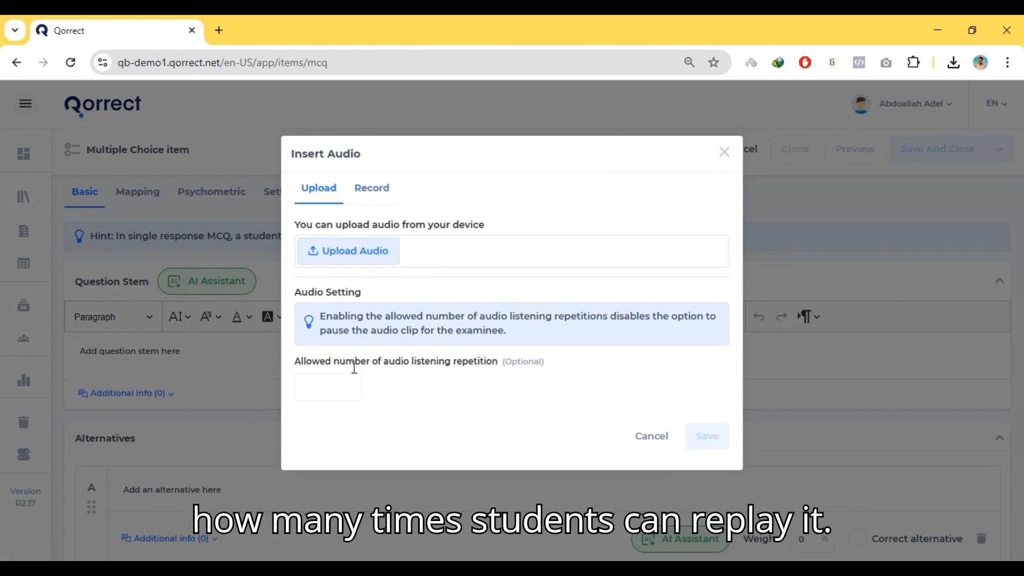
pyautogui.moveTo(293, 365); pyautogui.dragTo(544, 361)
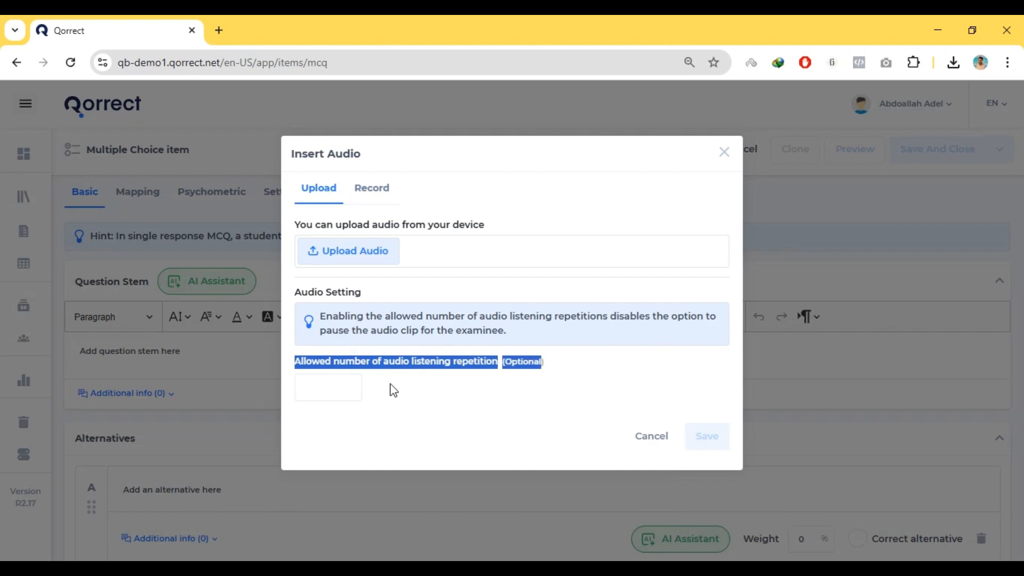
pyautogui.click(335, 384)
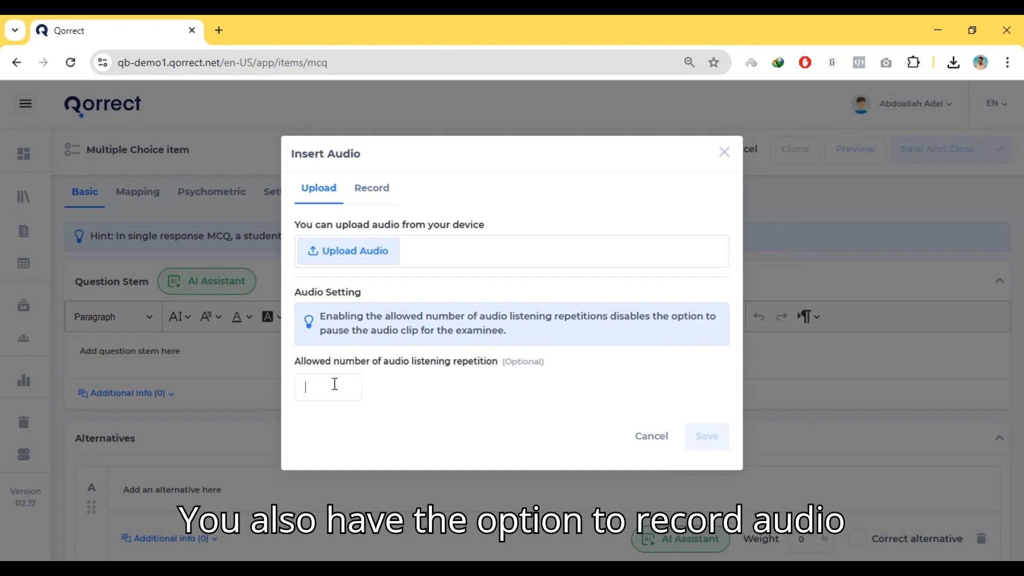
pyautogui.click(382, 200)
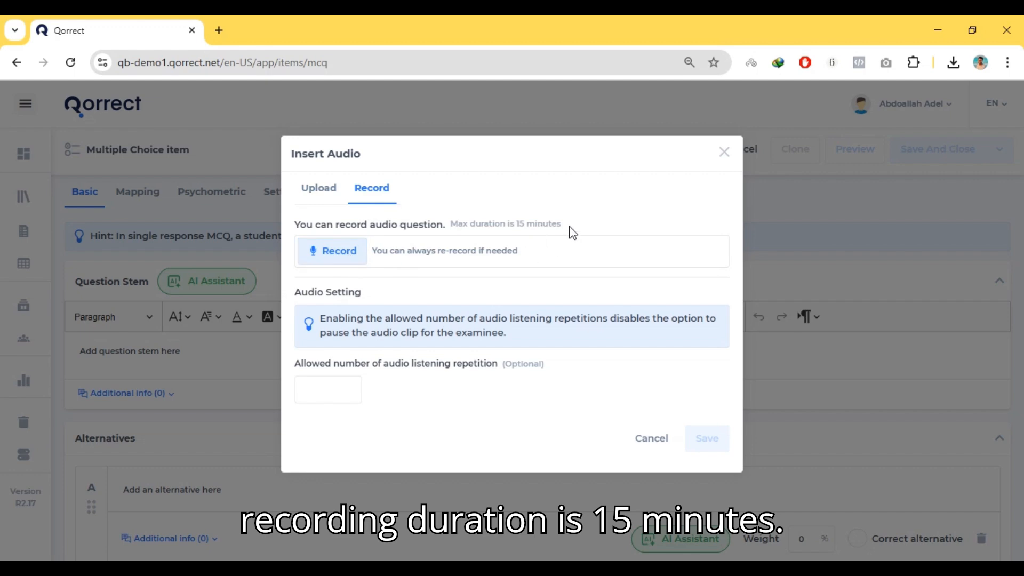
pyautogui.moveTo(567, 227); pyautogui.dragTo(450, 223)
pyautogui.click(464, 250)
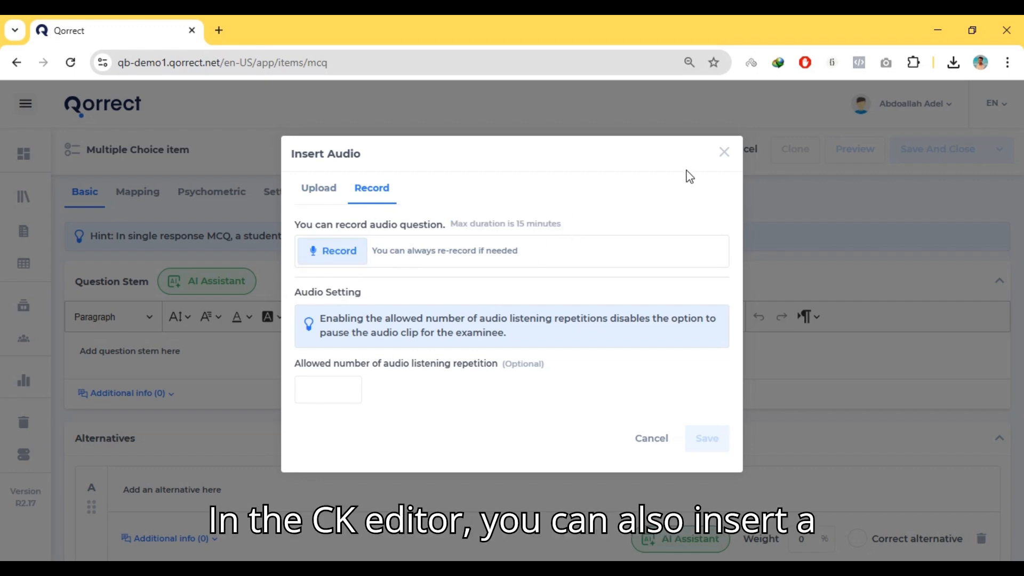
pyautogui.click(724, 155)
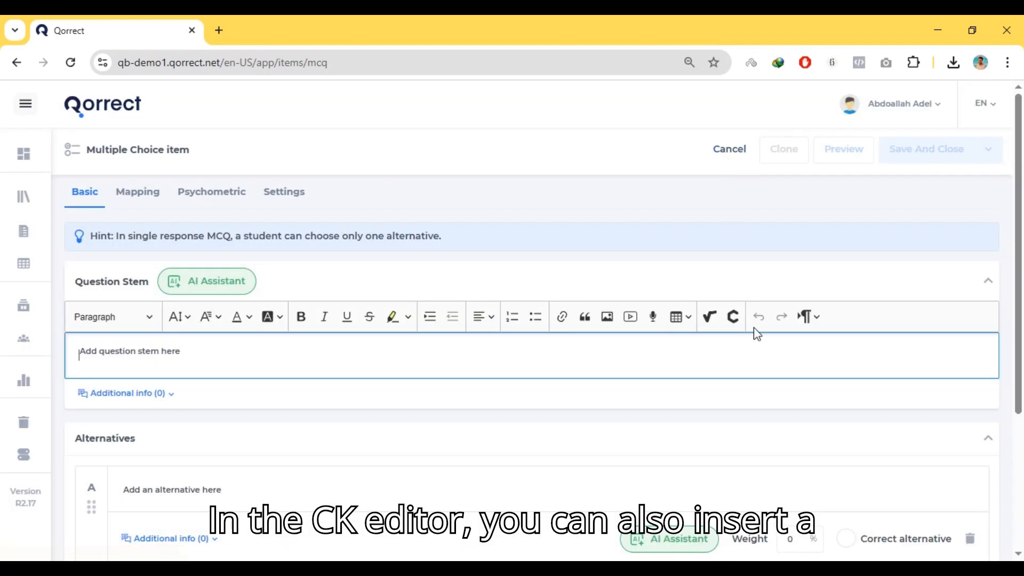
# Insert a table with three rows and two columns into the question stem
pyautogui.click(677, 316)
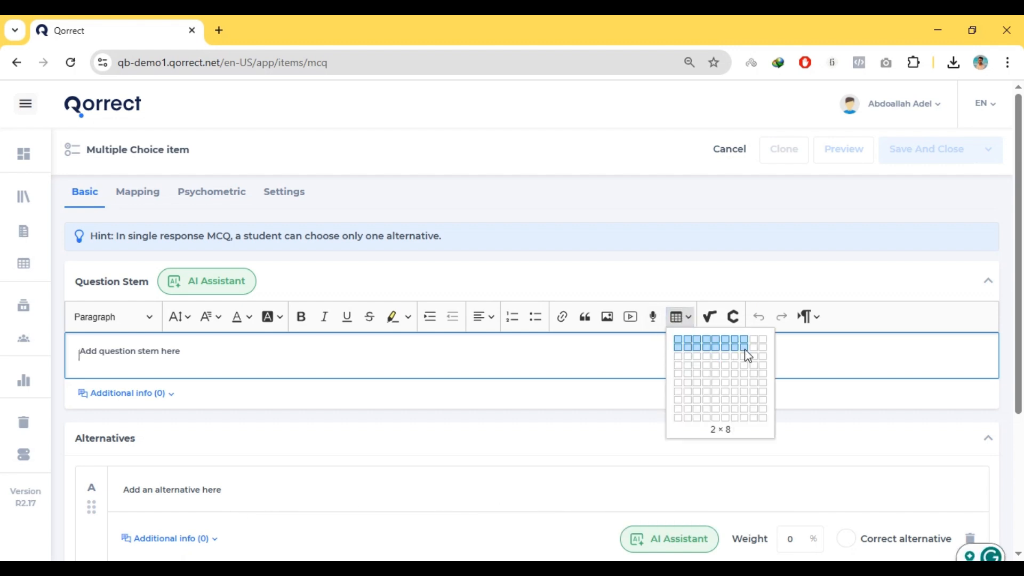
pyautogui.click(693, 357)
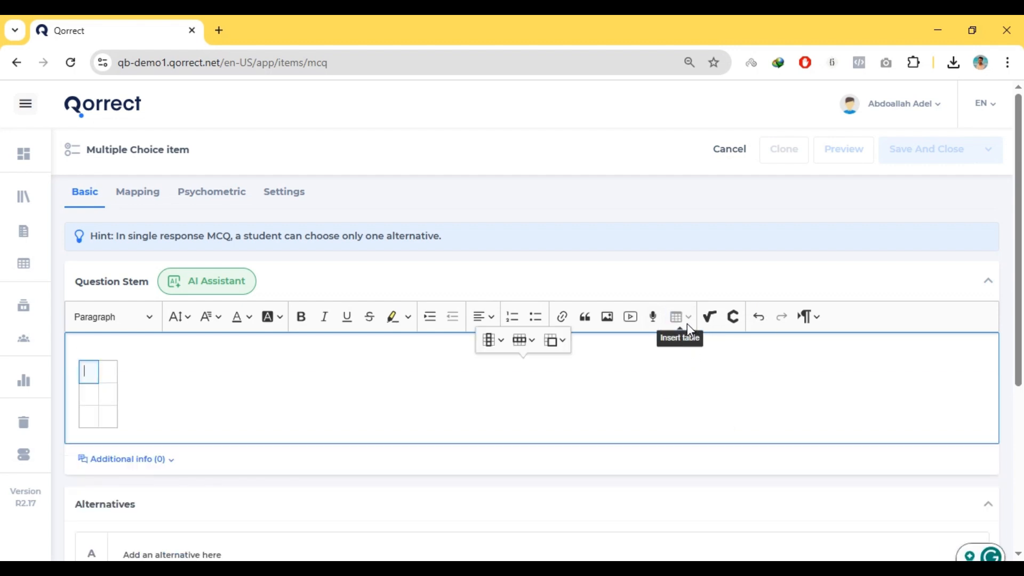
# Look at the MathType and ChemType formula editors without inserting anything, and clear all content from the question stem
pyautogui.click(709, 318)
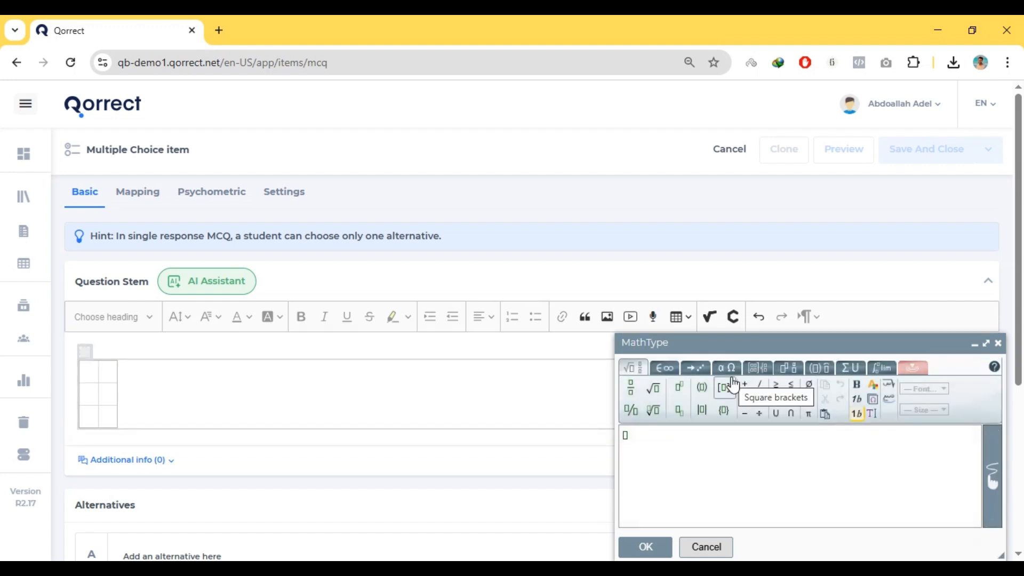
pyautogui.click(998, 343)
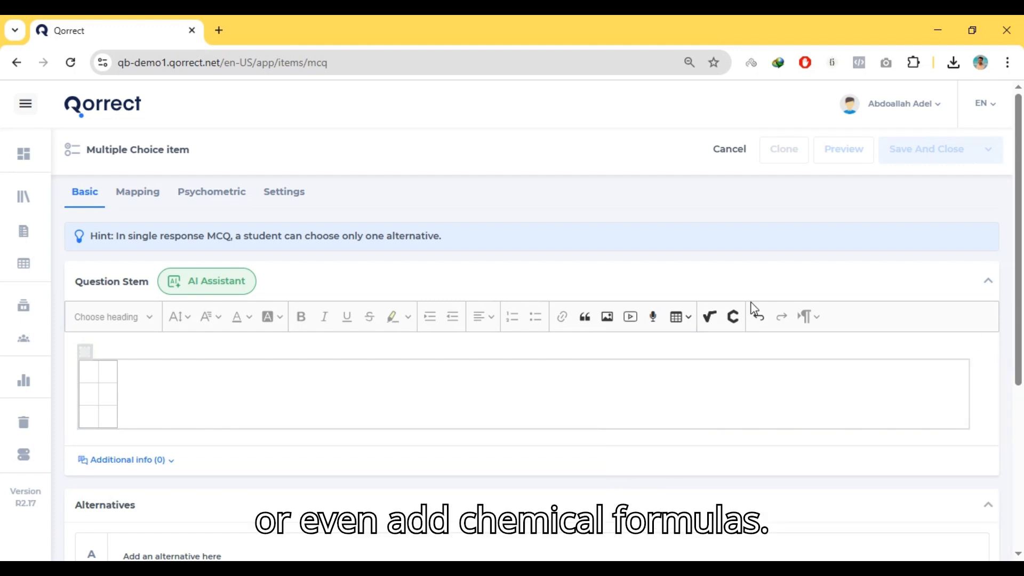
pyautogui.click(734, 317)
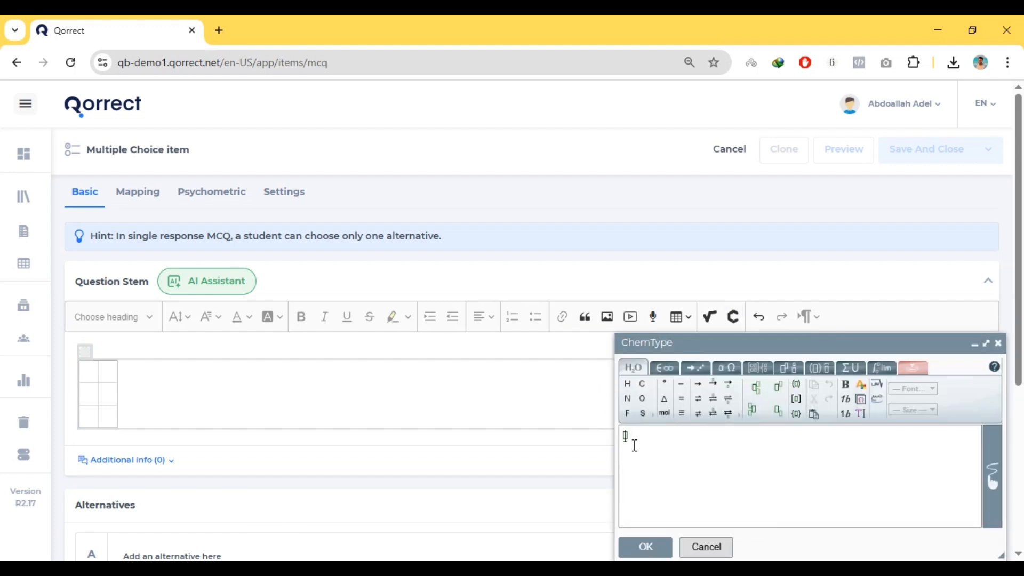
pyautogui.click(998, 344)
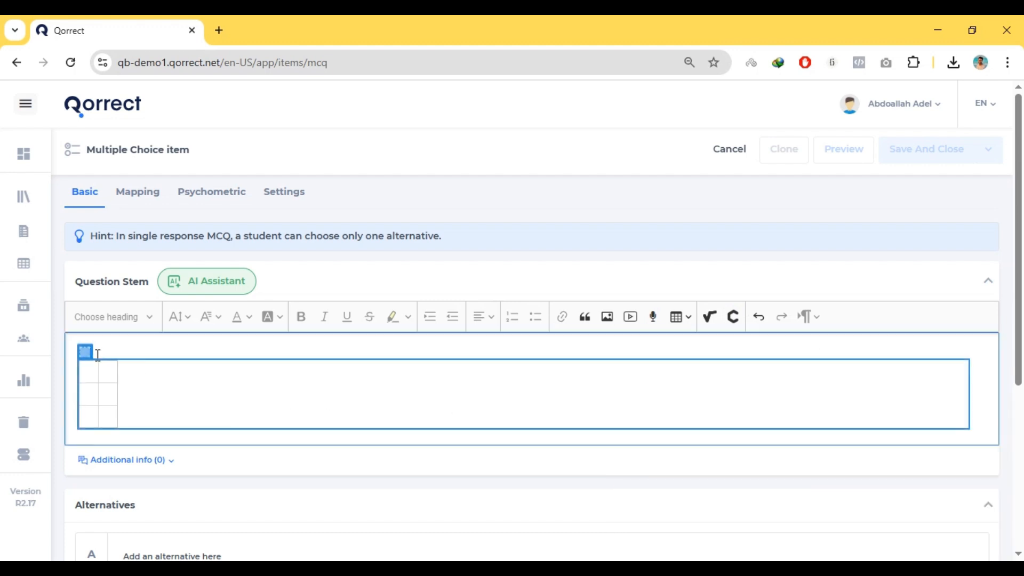
pyautogui.press('Delete')
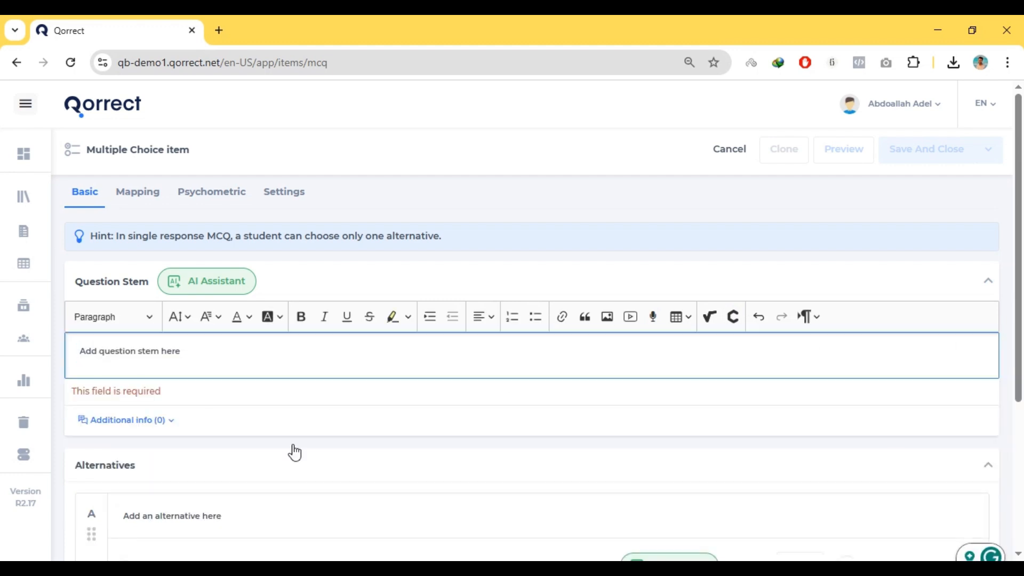
# Copy the Q1 question about Data Cleaning from create item.docx in Word and paste it into the question stem in Qorrect
pyautogui.hotkey('alt', 'Tab')
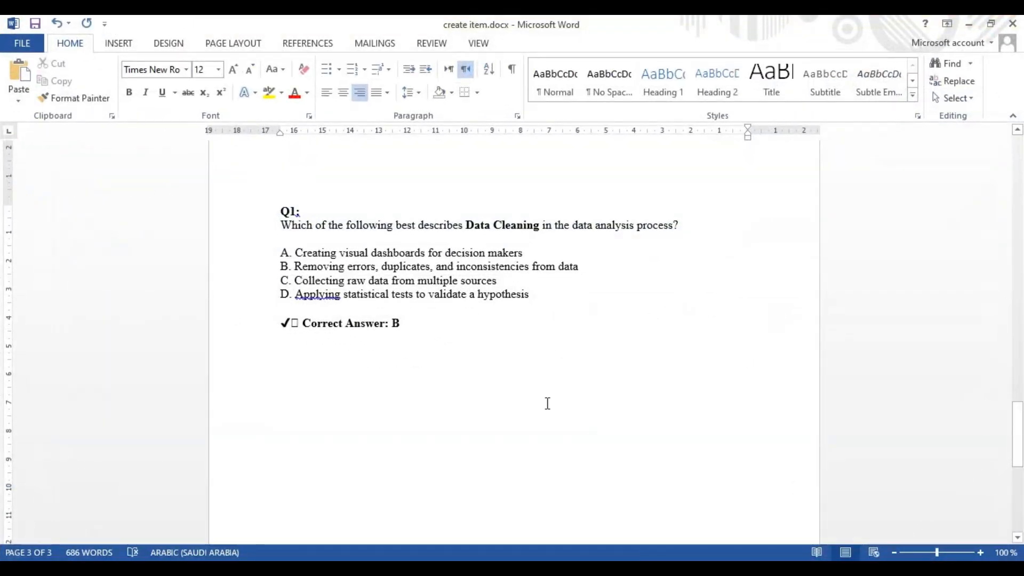
pyautogui.moveTo(536, 214); pyautogui.dragTo(706, 234)
pyautogui.hotkey('ctrl', 'c')
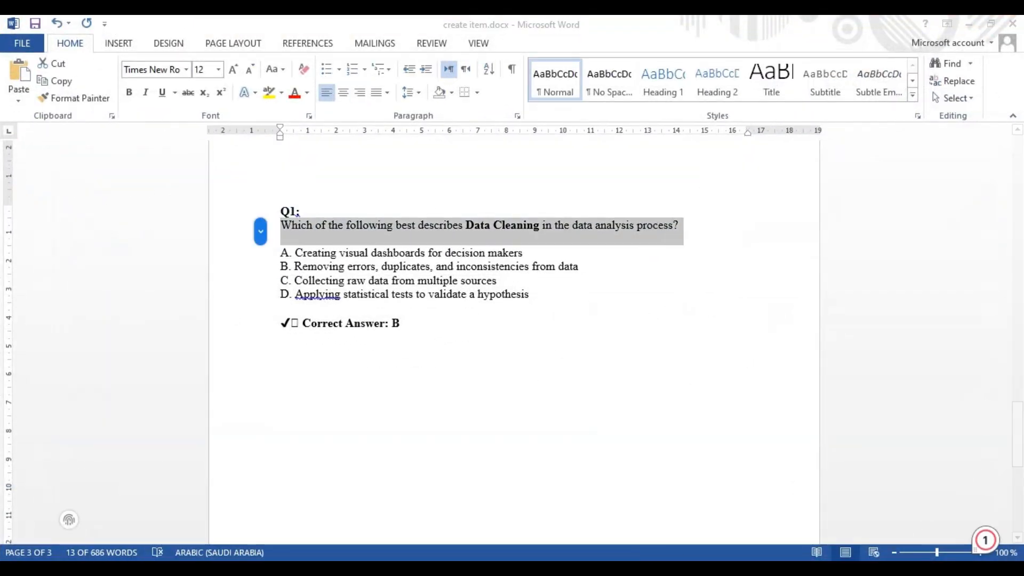
pyautogui.hotkey('alt', 'Tab')
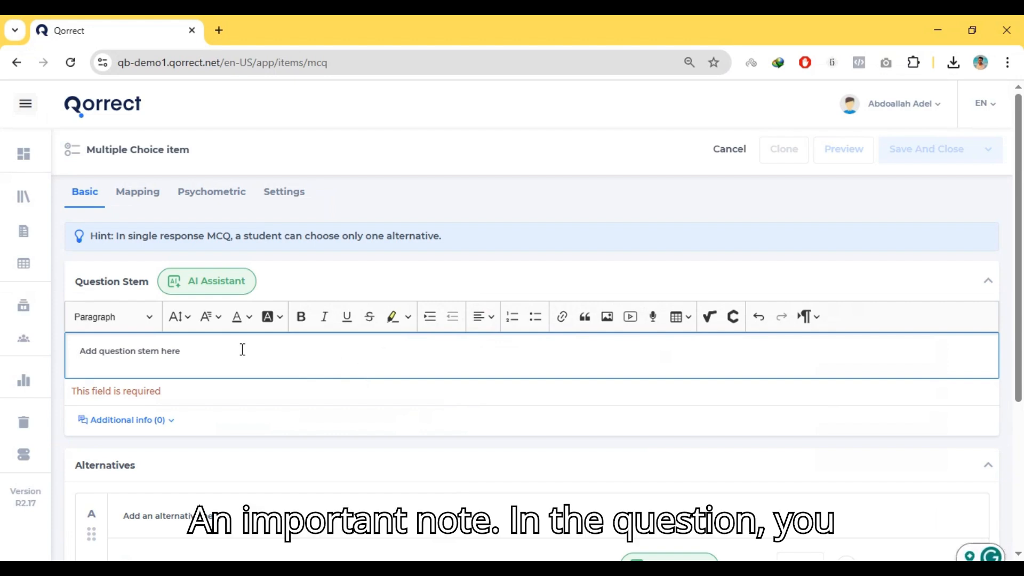
pyautogui.hotkey('ctrl', 'v')
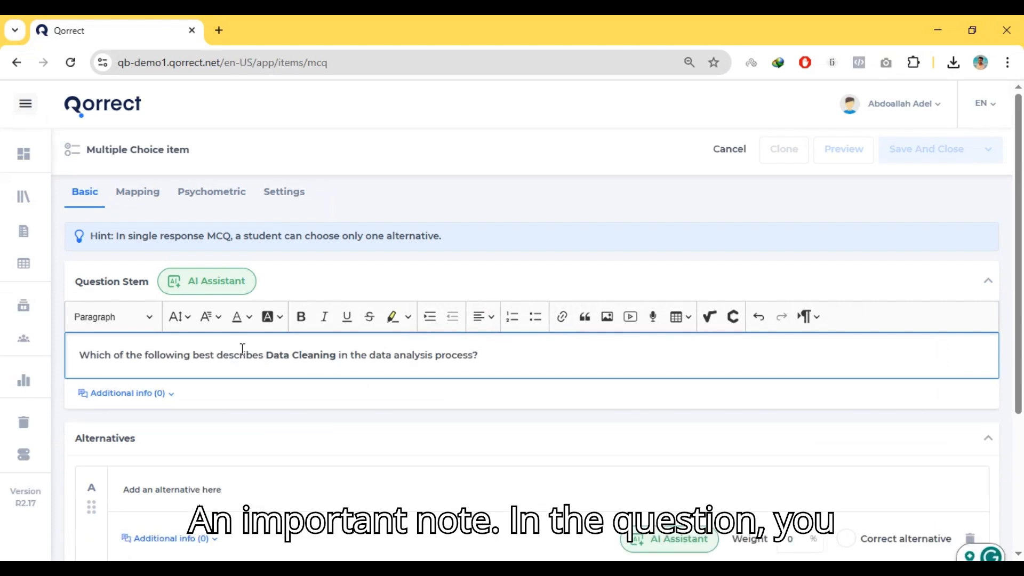
# Review the question stem's additional info fields for hint, feedback and comment, and collapse them again
pyautogui.click(137, 394)
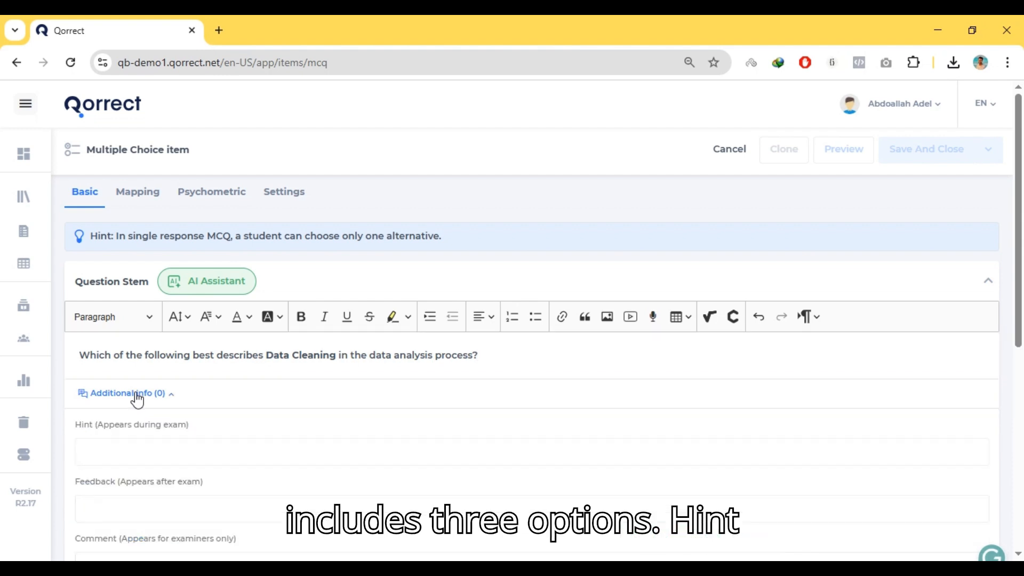
pyautogui.click(152, 457)
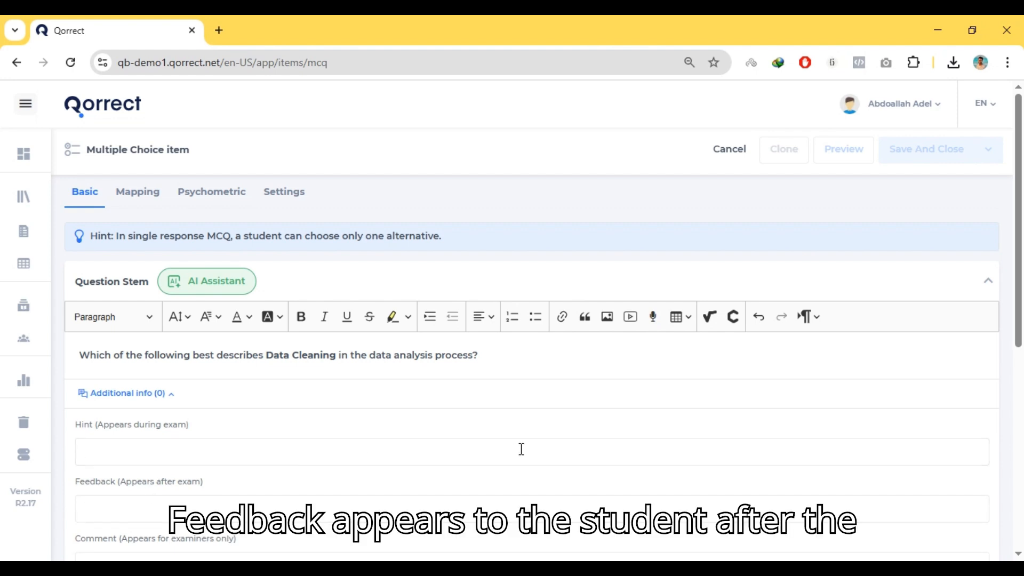
pyautogui.scroll(-2, 526, 443)
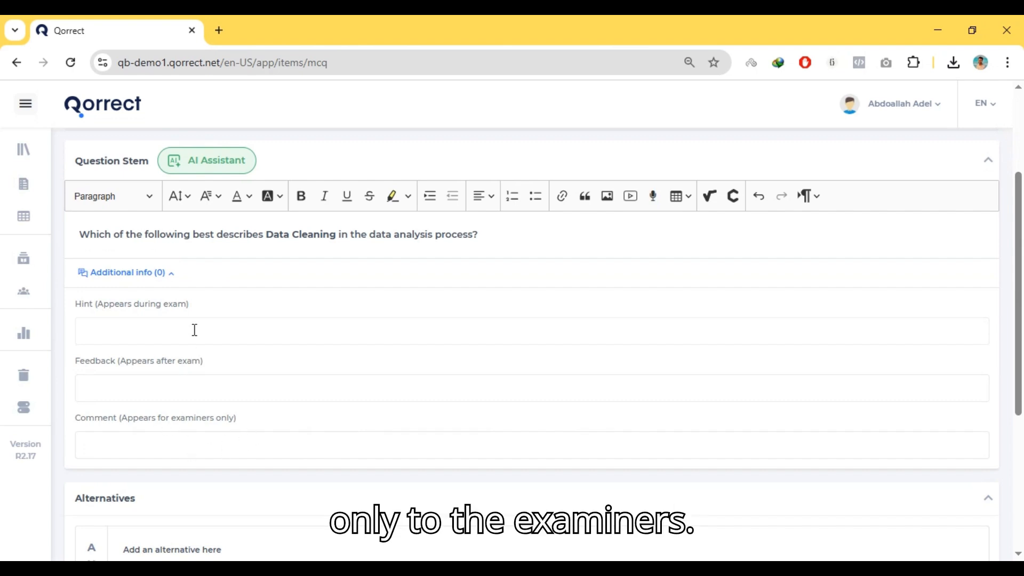
pyautogui.click(171, 274)
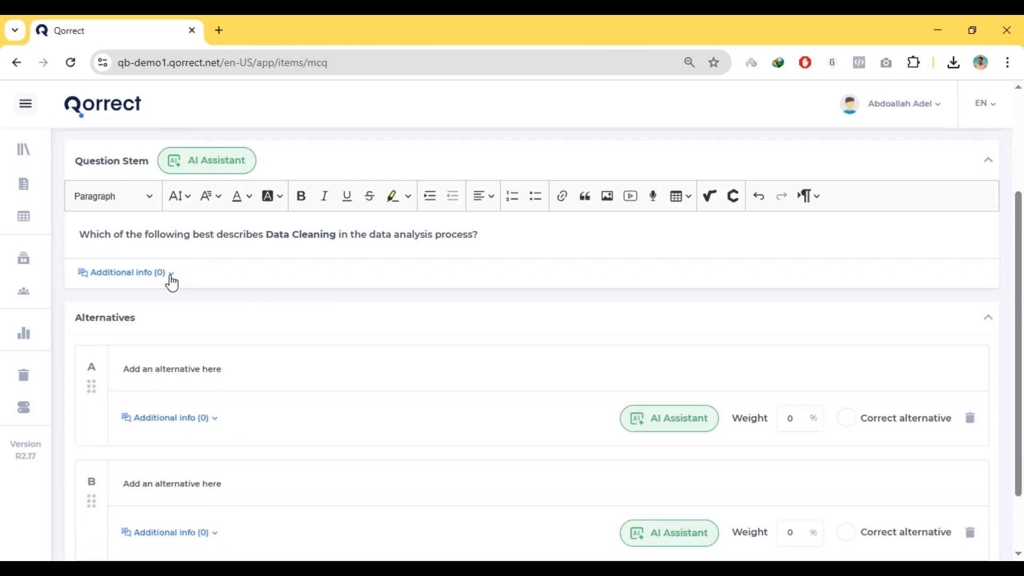
# Examine alternative A's formatting options and additional info fields, and dismiss the IDM download popup
pyautogui.click(207, 372)
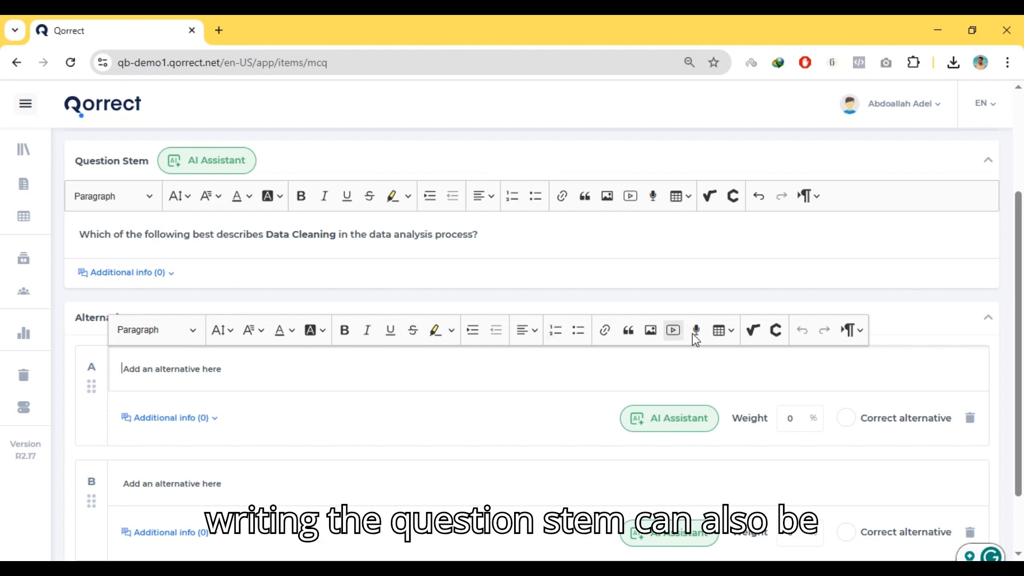
pyautogui.click(217, 419)
pyautogui.click(213, 421)
pyautogui.click(214, 422)
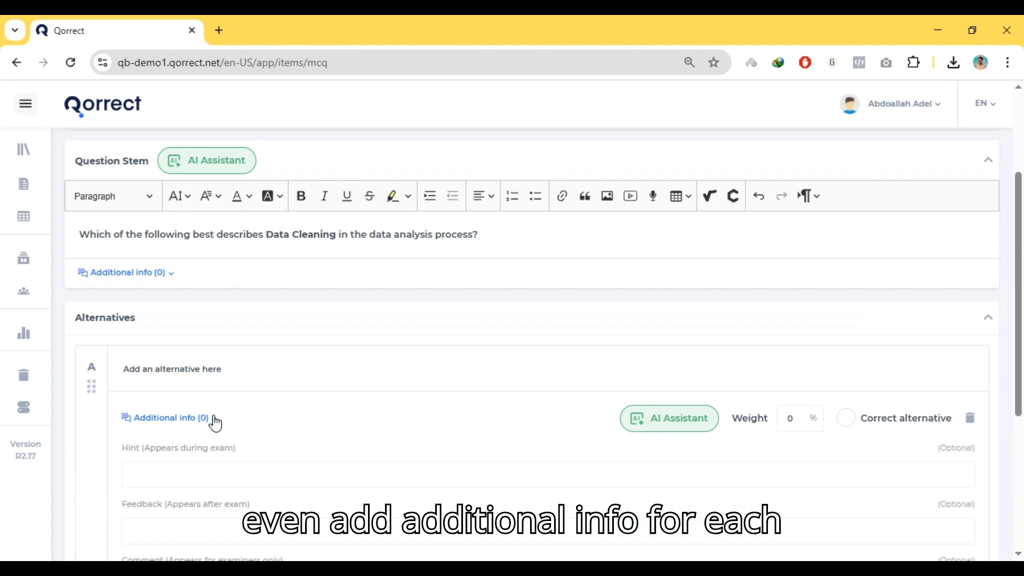
pyautogui.click(216, 421)
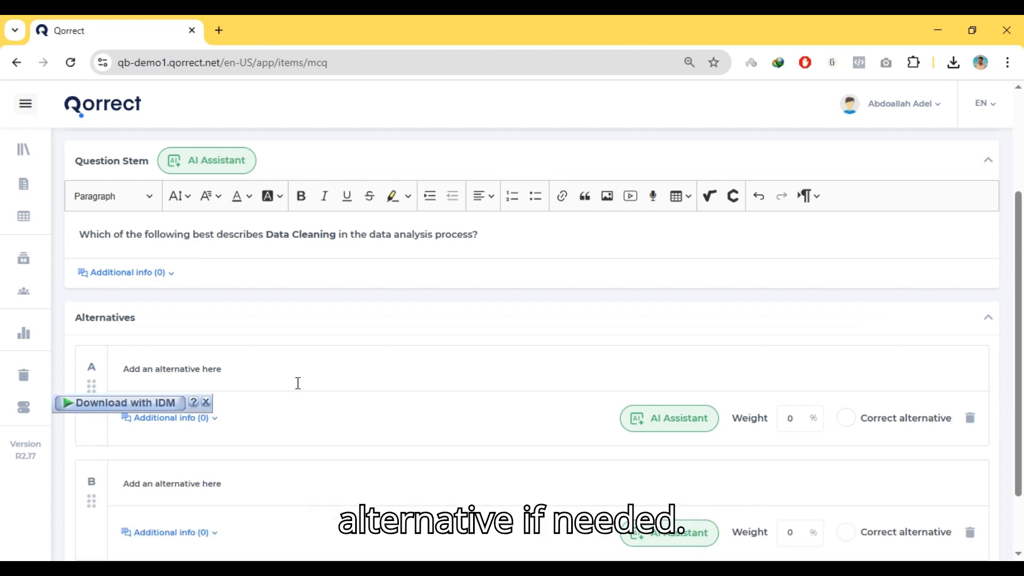
pyautogui.click(207, 402)
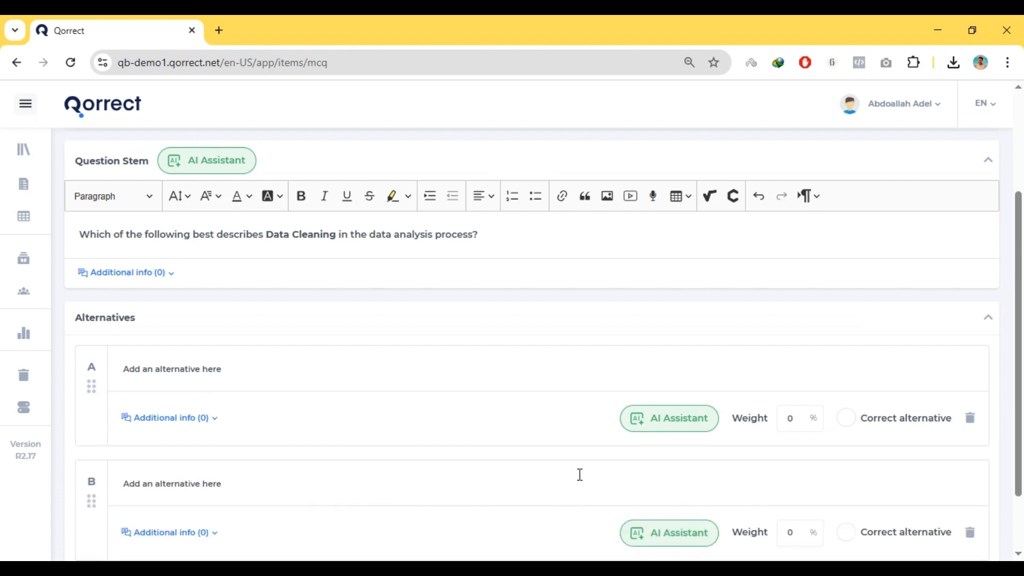
# Copy option A, "Creating visual dashboards for decision makers", from create item.docx in Word into alternative A in Qorrect and remove the extra blank line
pyautogui.click(669, 568)
pyautogui.click(473, 327)
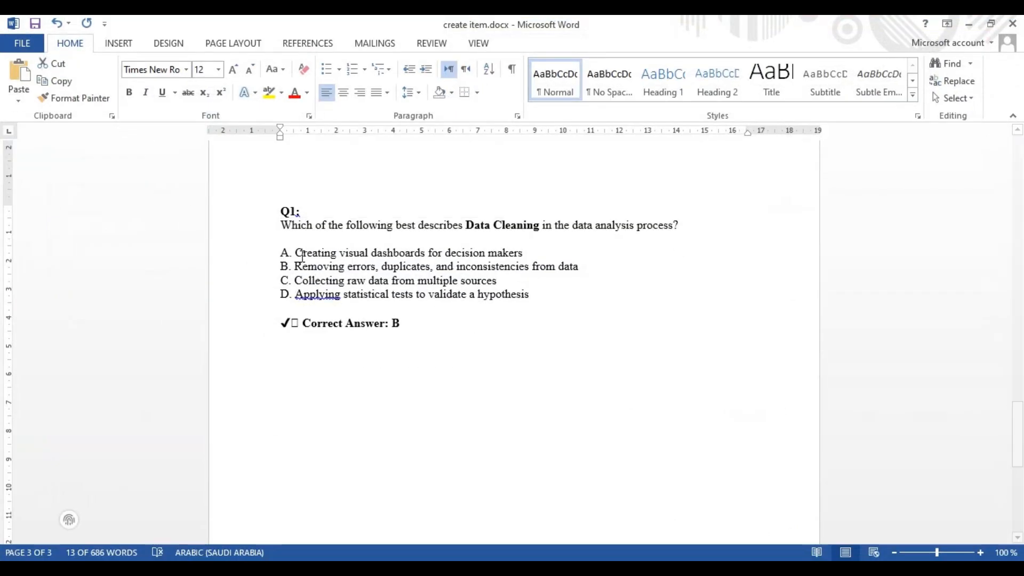
pyautogui.moveTo(297, 255); pyautogui.dragTo(542, 256)
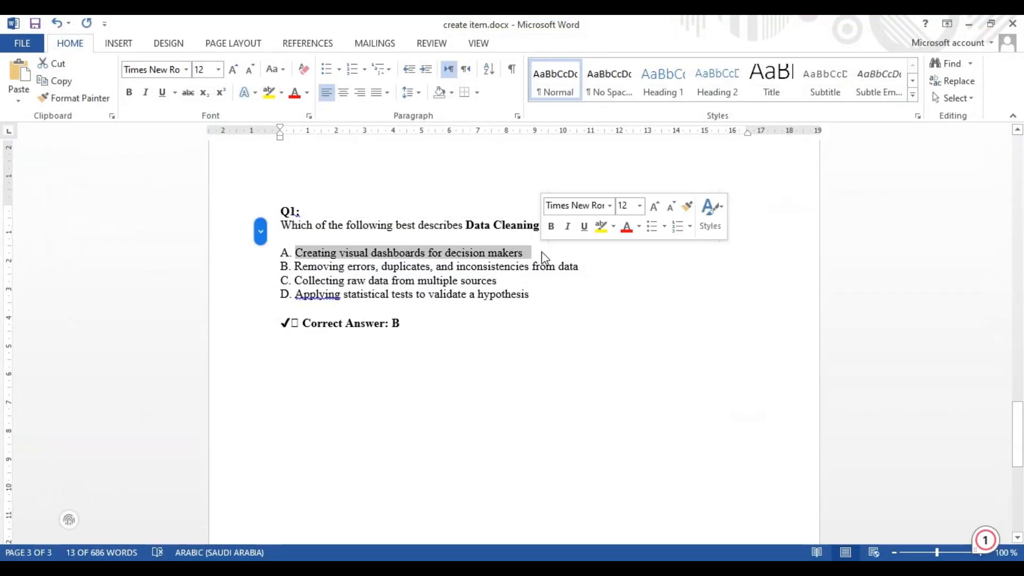
pyautogui.hotkey('ctrl', 'c')
pyautogui.click(640, 568)
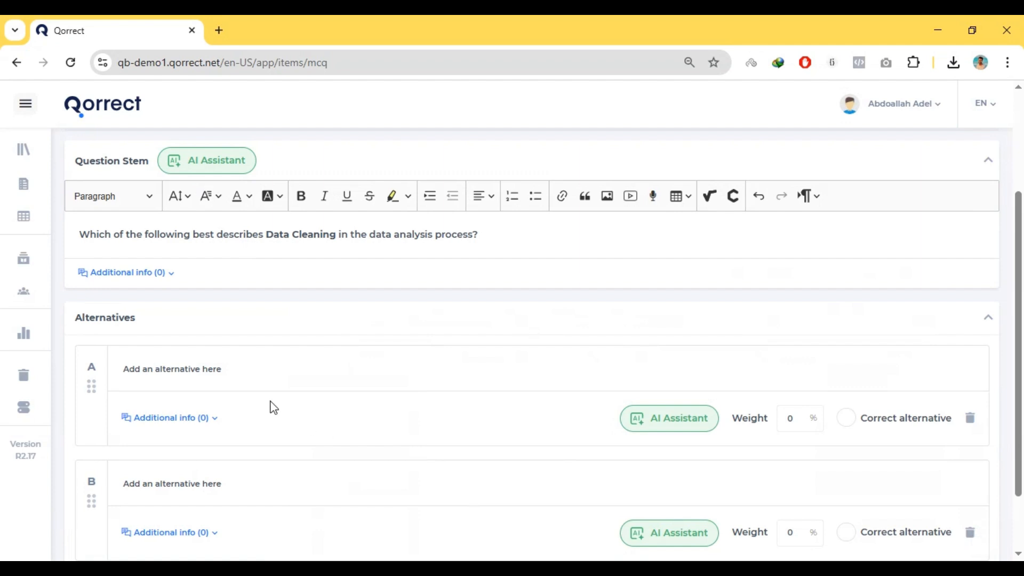
pyautogui.click(245, 373)
pyautogui.hotkey('ctrl', 'v')
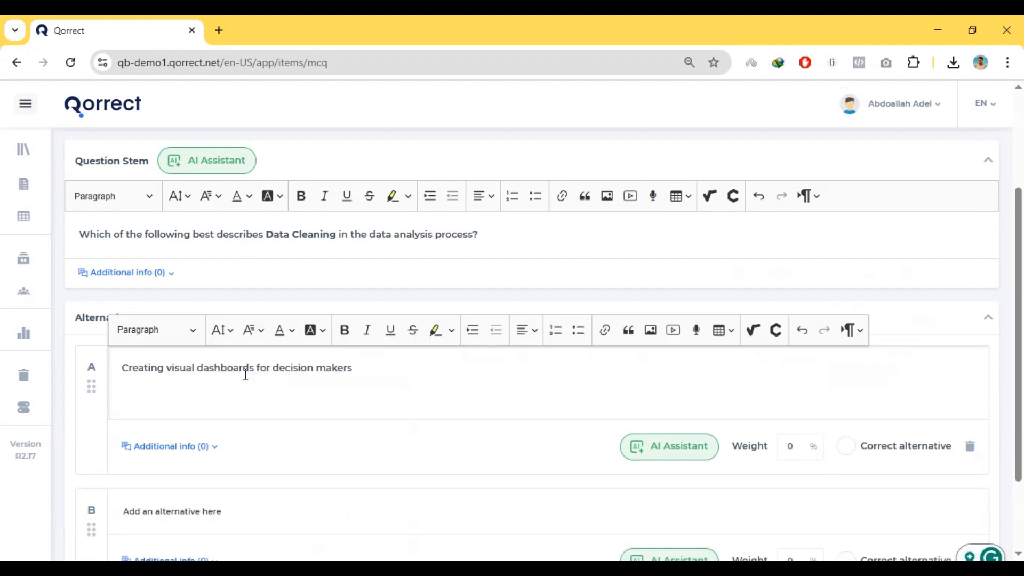
pyautogui.press('BackSpace')
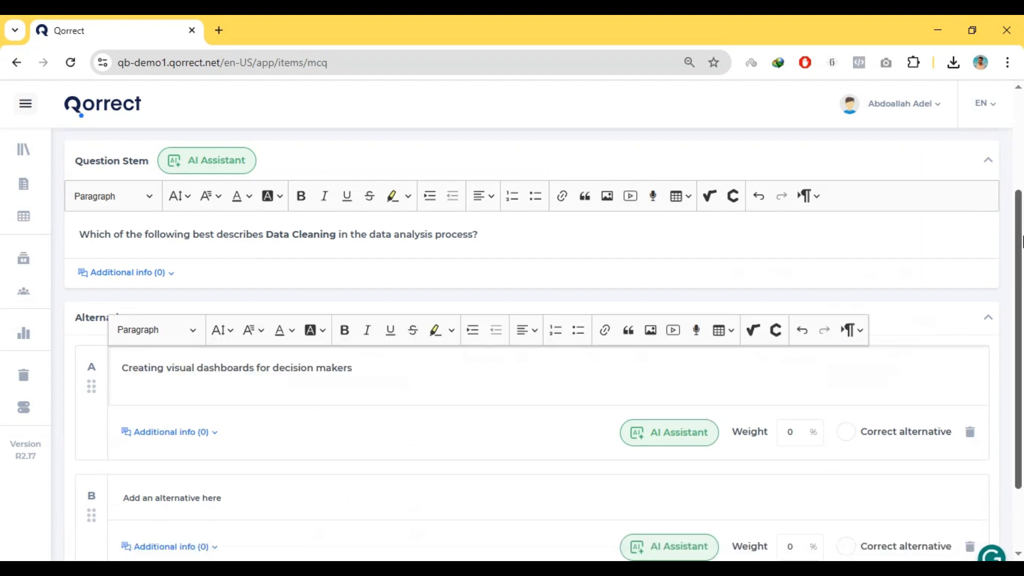
# Copy option B, "Removing errors, duplicates, and inconsistencies from data", from the Word document and paste it into alternative B in Qorrect
pyautogui.moveTo(1022, 268); pyautogui.dragTo(1022, 327)
pyautogui.hotkey('alt', 'Tab')
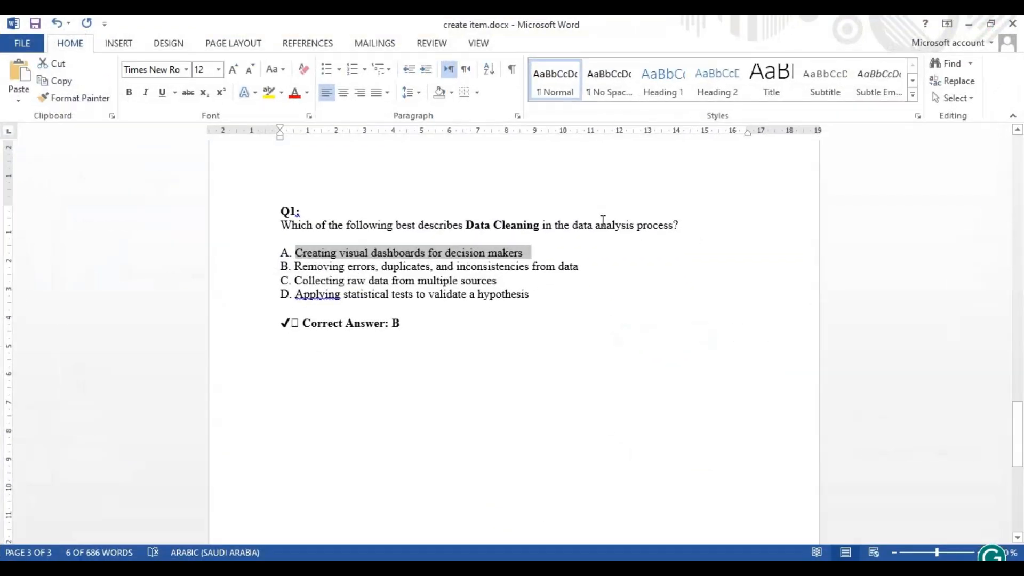
pyautogui.click(585, 266)
pyautogui.moveTo(584, 267); pyautogui.dragTo(307, 270)
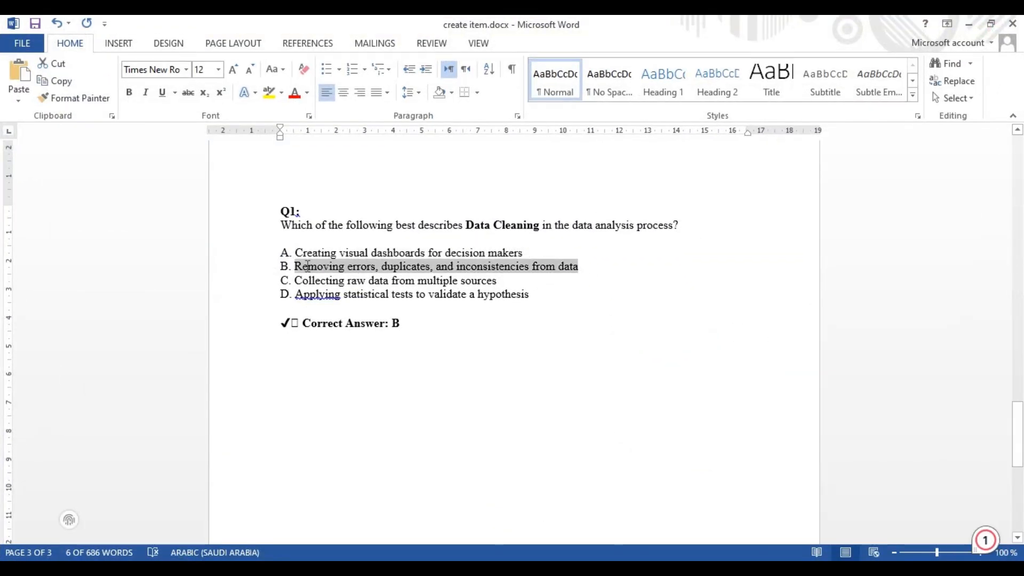
pyautogui.hotkey('ctrl', 'c')
pyautogui.hotkey('alt', 'Tab')
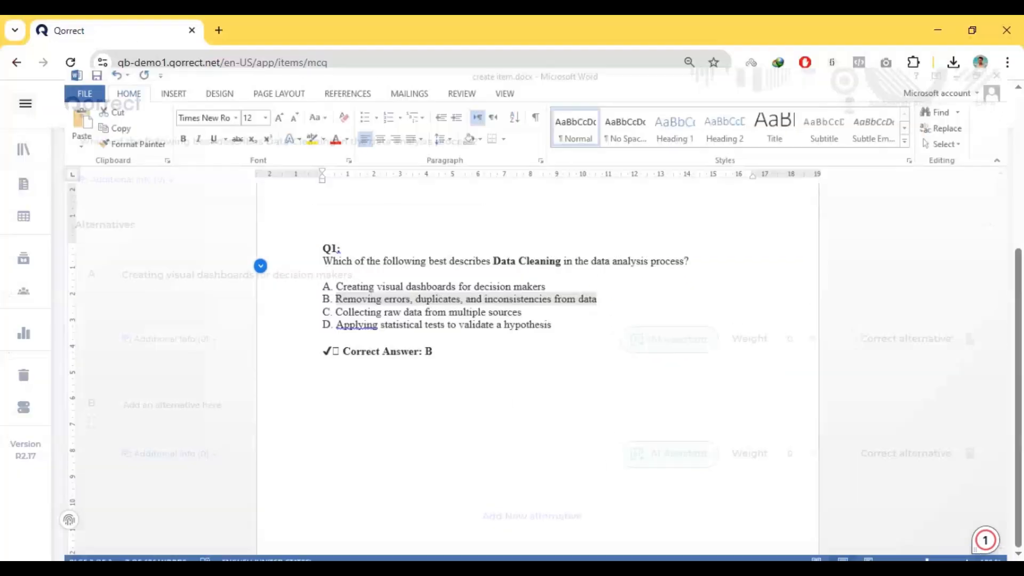
pyautogui.click(217, 404)
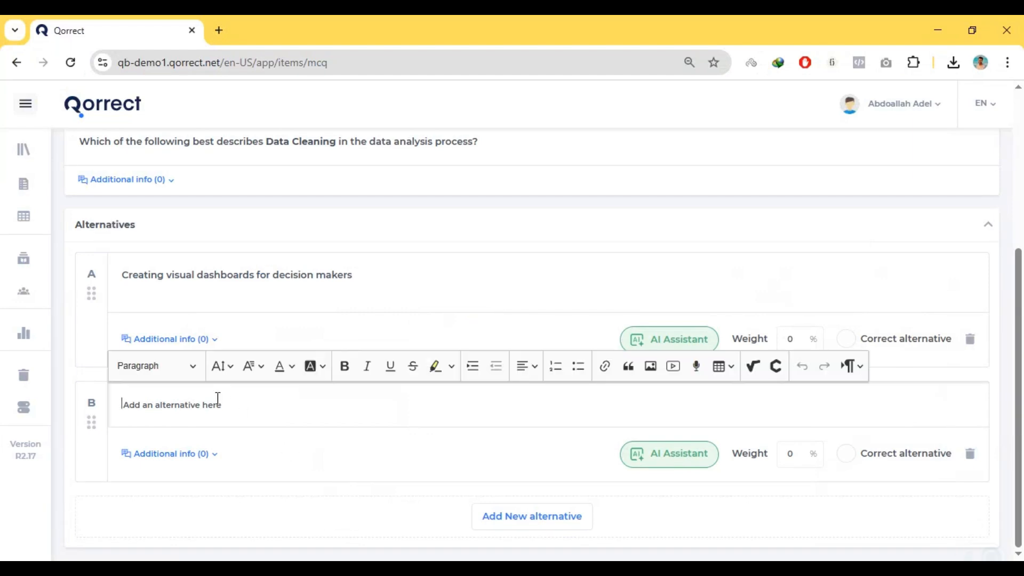
pyautogui.hotkey('ctrl', 'v')
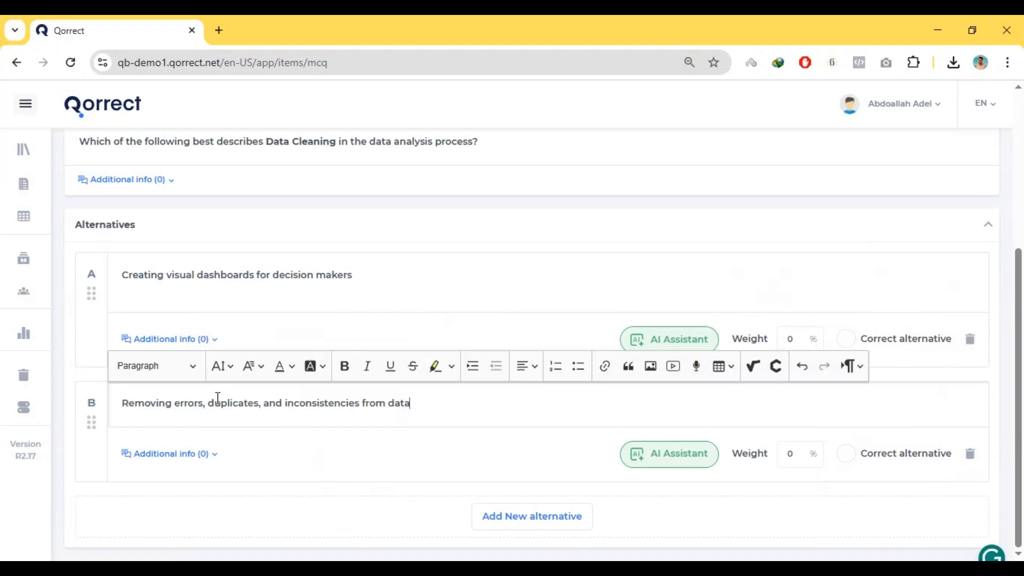
# Add alternative C and fill it with "Collecting raw data from multiple sources" copied from the Word document
pyautogui.click(518, 521)
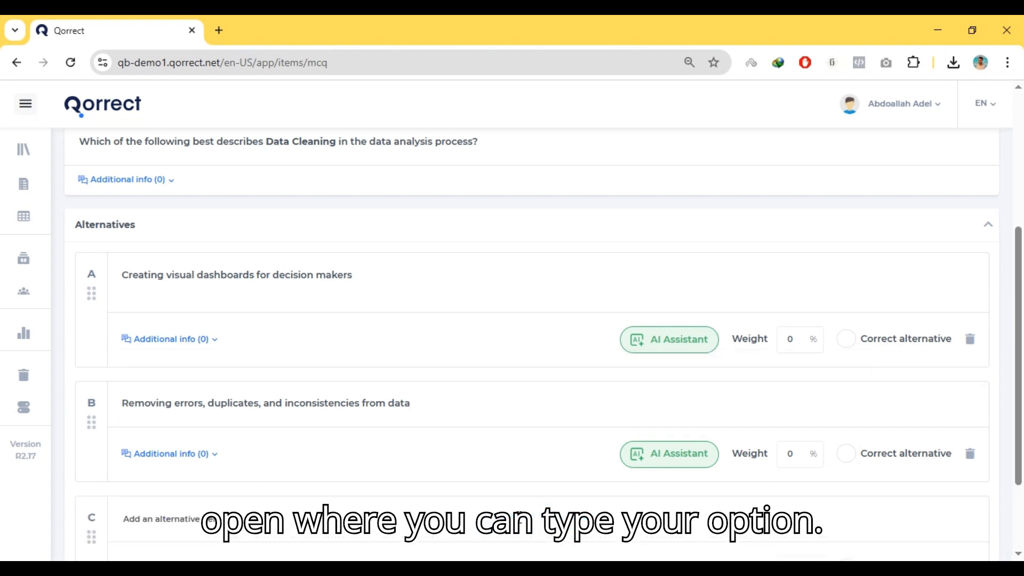
pyautogui.moveTo(1022, 268); pyautogui.dragTo(1022, 319)
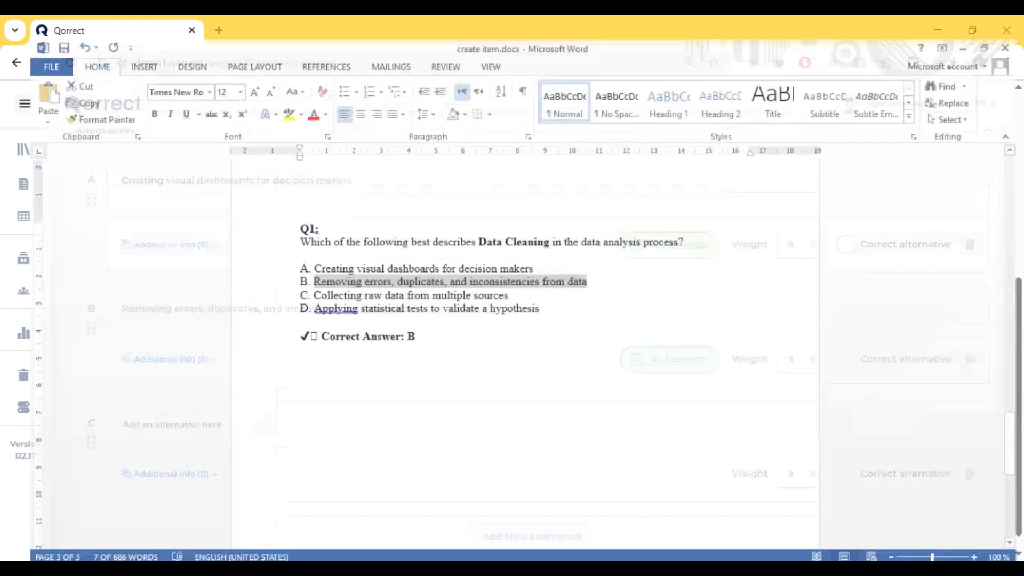
pyautogui.click(493, 295)
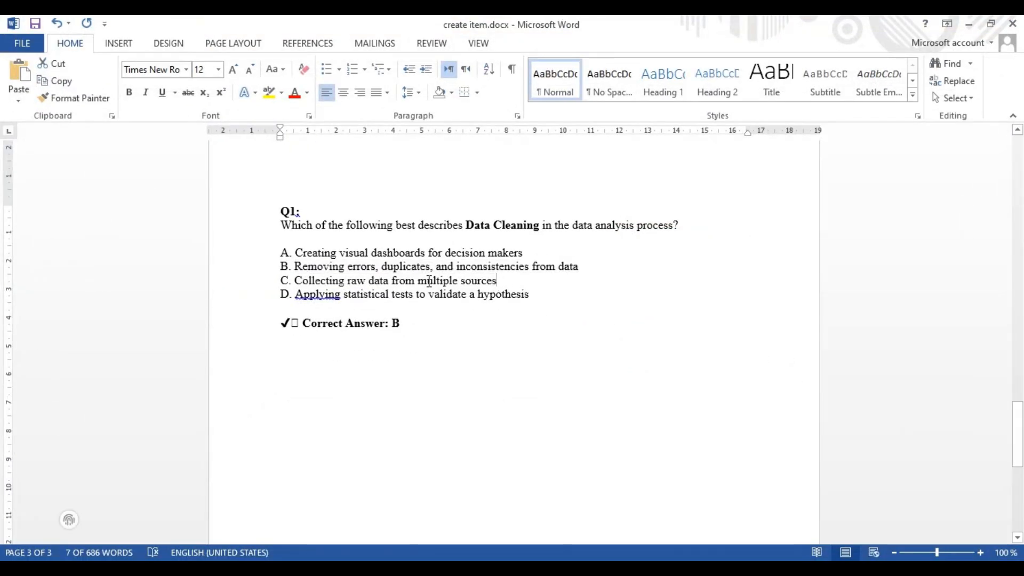
pyautogui.moveTo(496, 281); pyautogui.dragTo(300, 281)
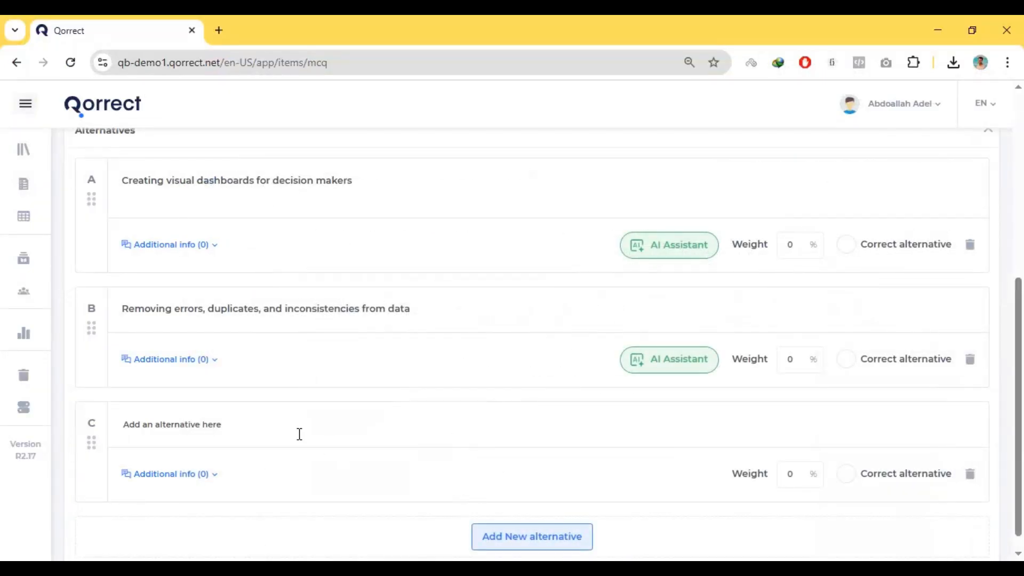
pyautogui.click(299, 434)
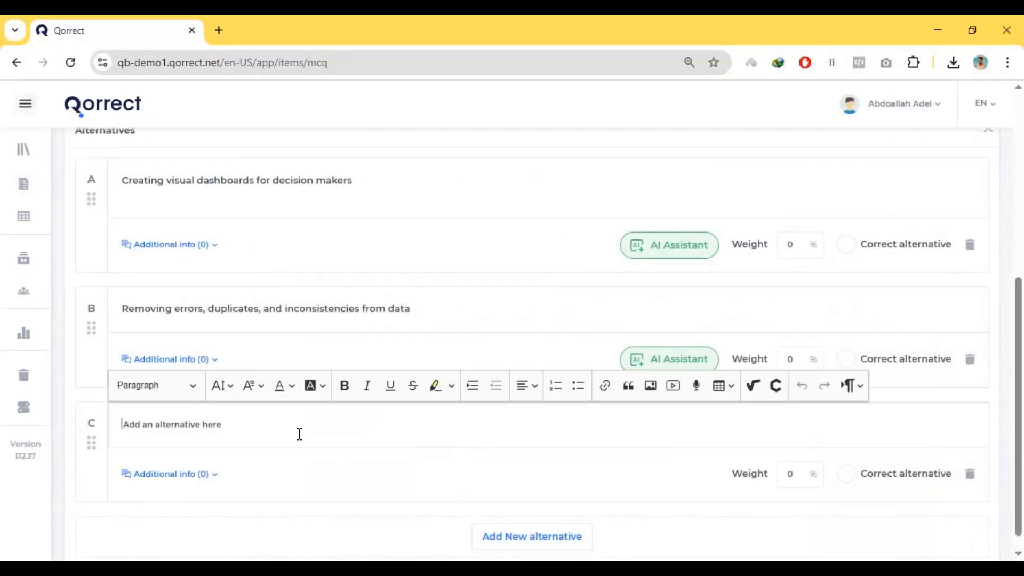
pyautogui.hotkey('ctrl', 'v')
# Add alternative D and fill it with "Applying statistical tests to validate a hypothesis" copied from the Word document
pyautogui.click(509, 533)
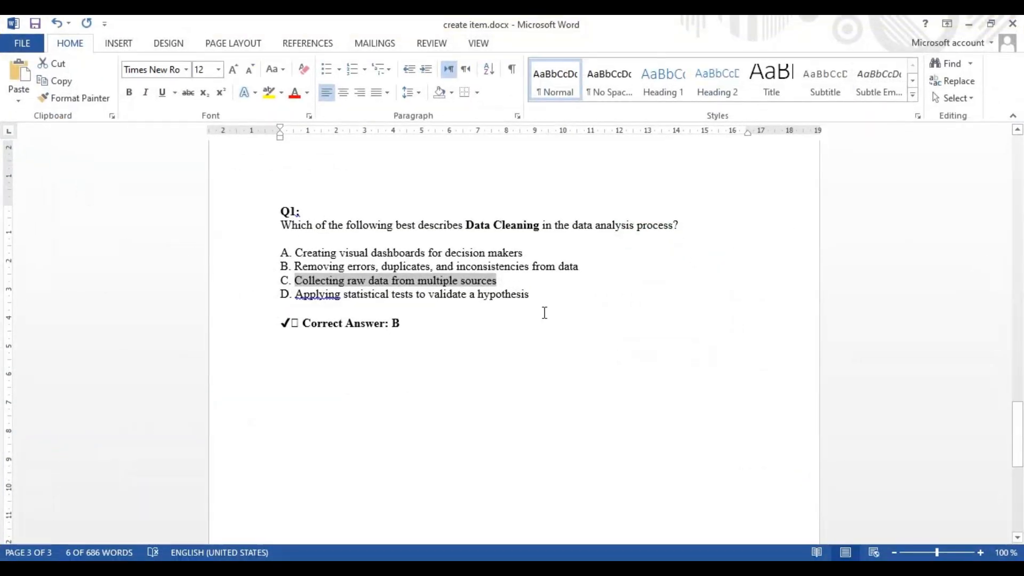
pyautogui.moveTo(534, 297); pyautogui.dragTo(307, 288)
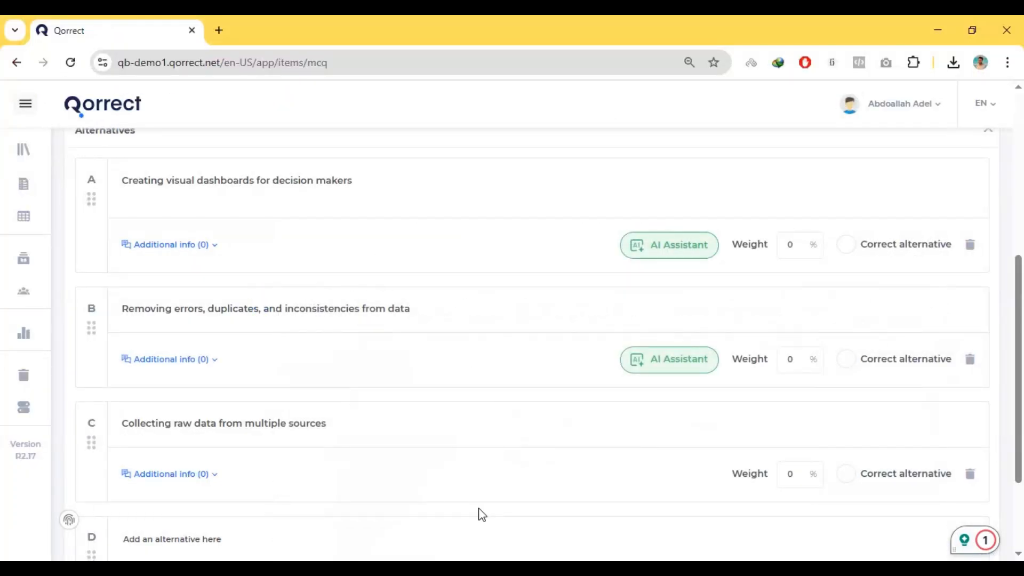
pyautogui.click(381, 533)
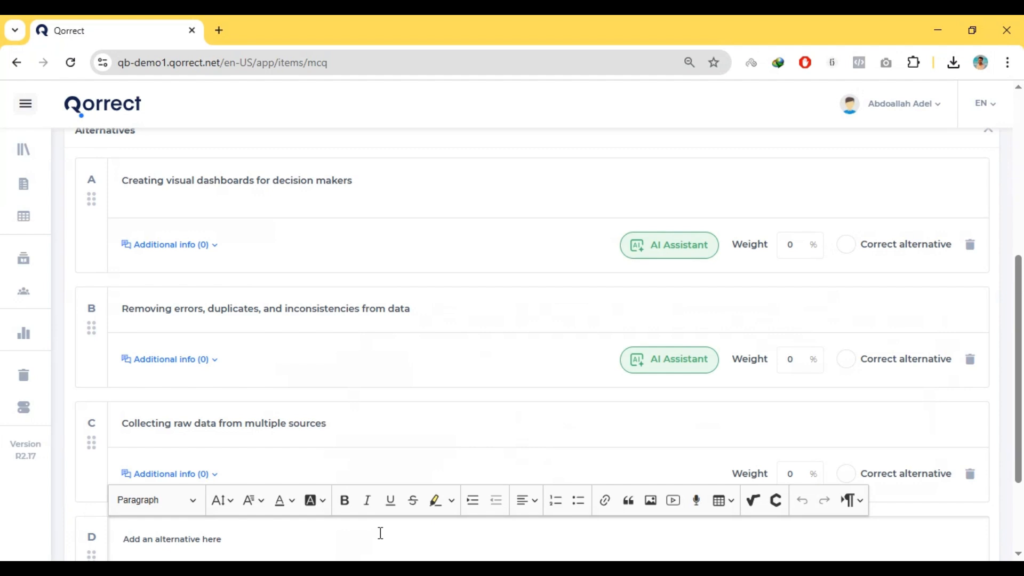
pyautogui.hotkey('ctrl', 'v')
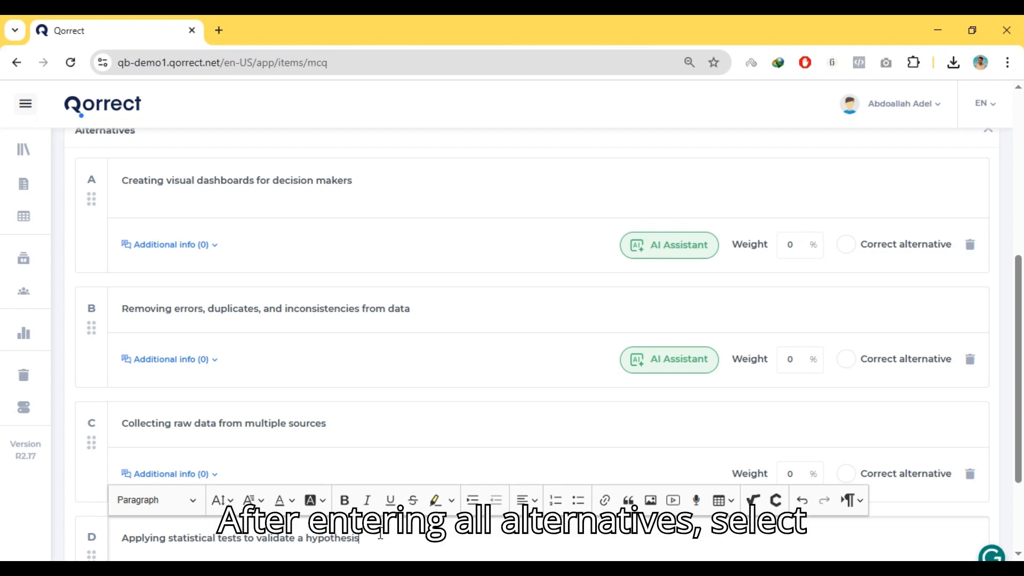
# Mark alternative B, about removing errors, duplicates and inconsistencies, as the correct alternative
pyautogui.moveTo(1019, 354); pyautogui.dragTo(1021, 419)
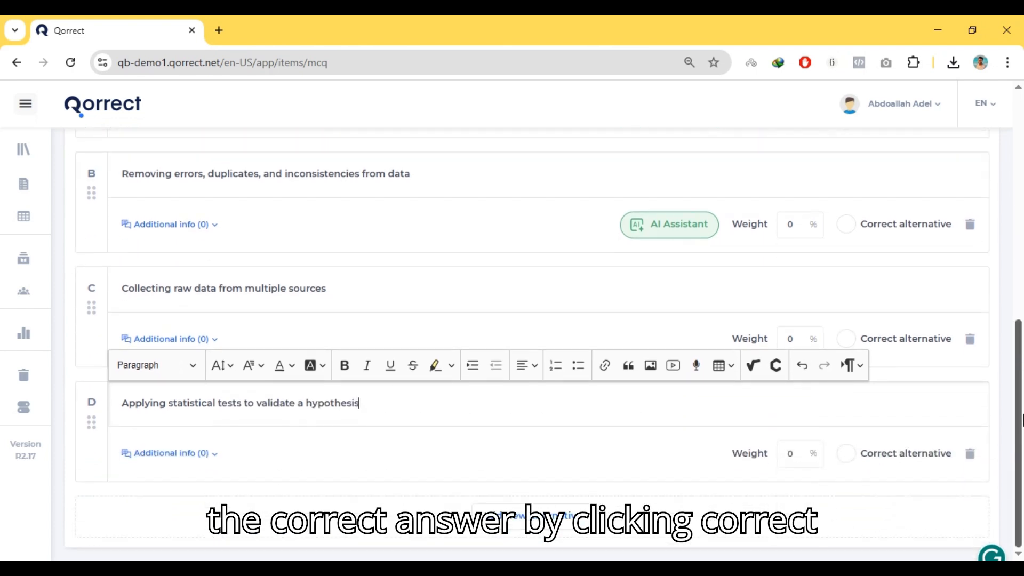
pyautogui.scroll(1, 1019, 443)
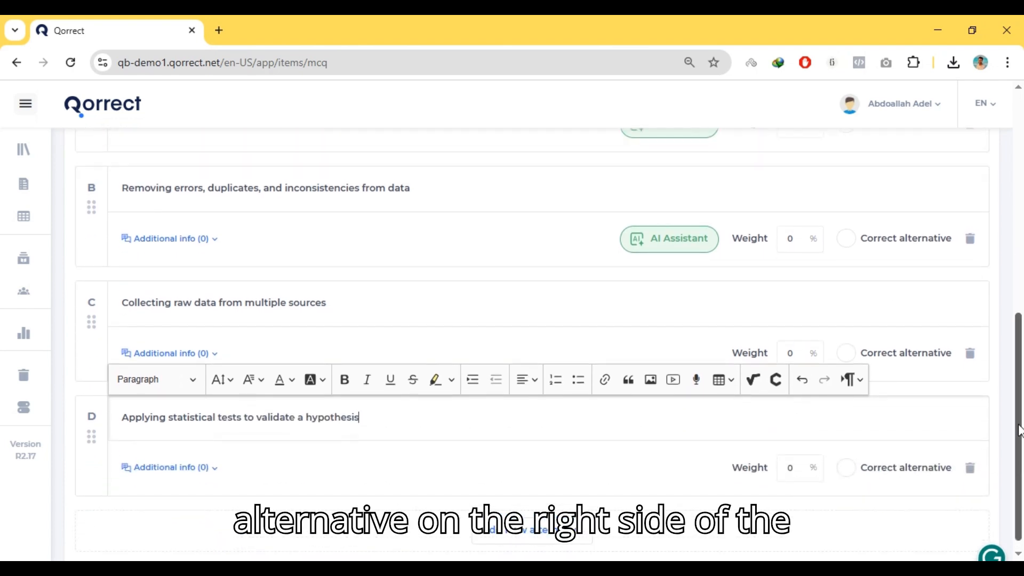
pyautogui.click(848, 293)
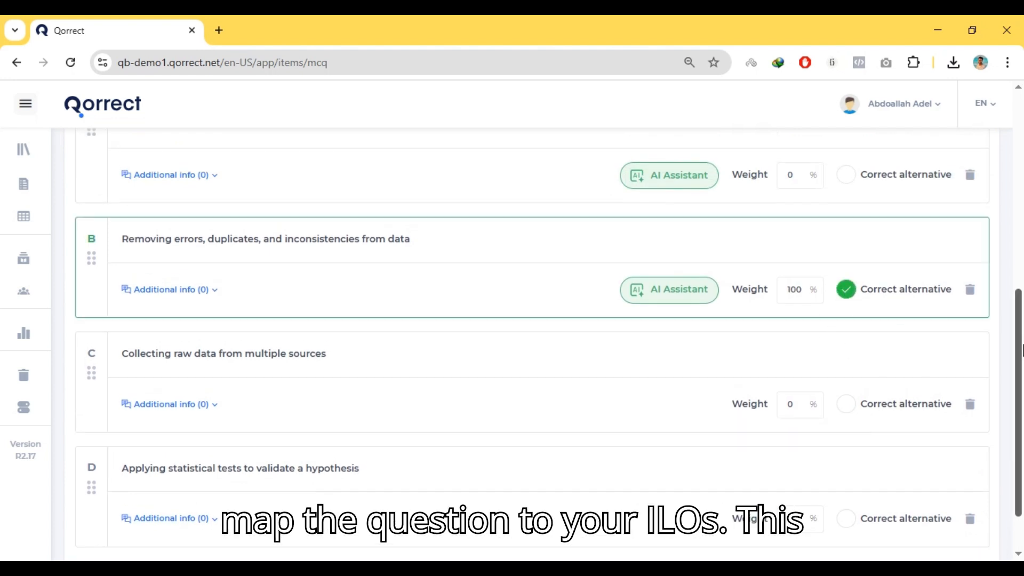
# Start a new item mapping for the question with Data analysis -data1234 as its subject
pyautogui.moveTo(1021, 355); pyautogui.dragTo(1020, 163)
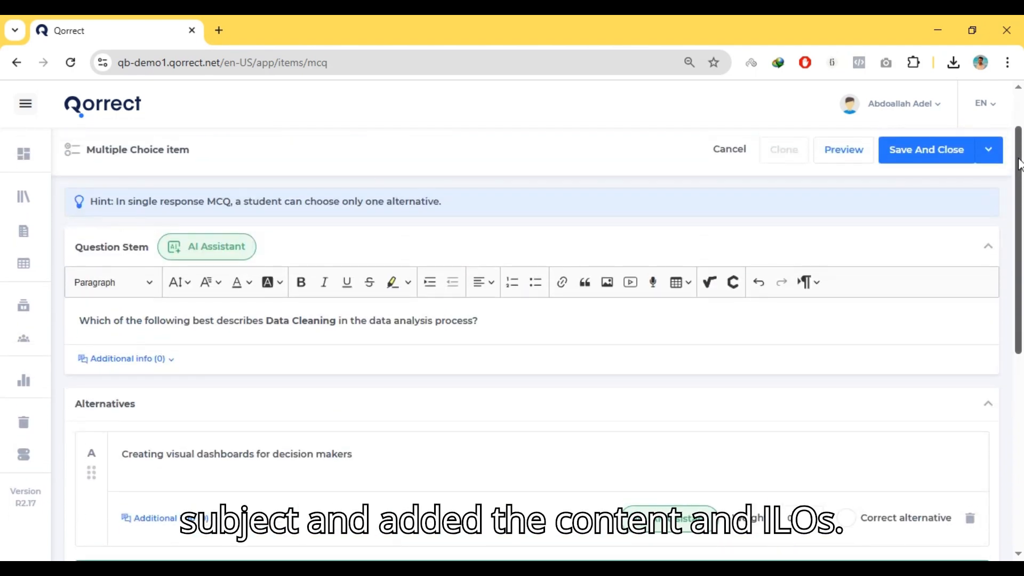
pyautogui.moveTo(1020, 169); pyautogui.dragTo(1021, 153)
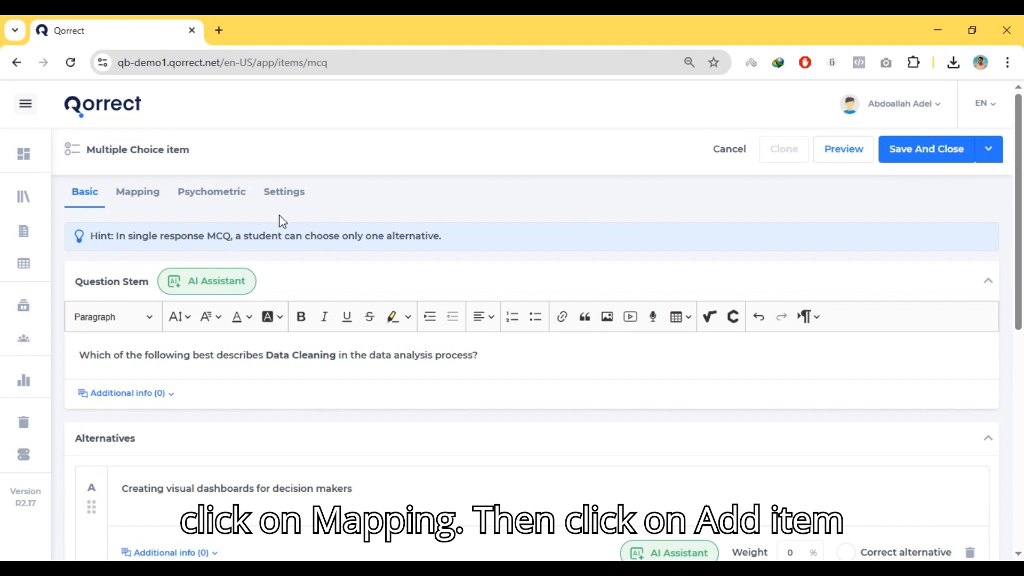
pyautogui.click(160, 199)
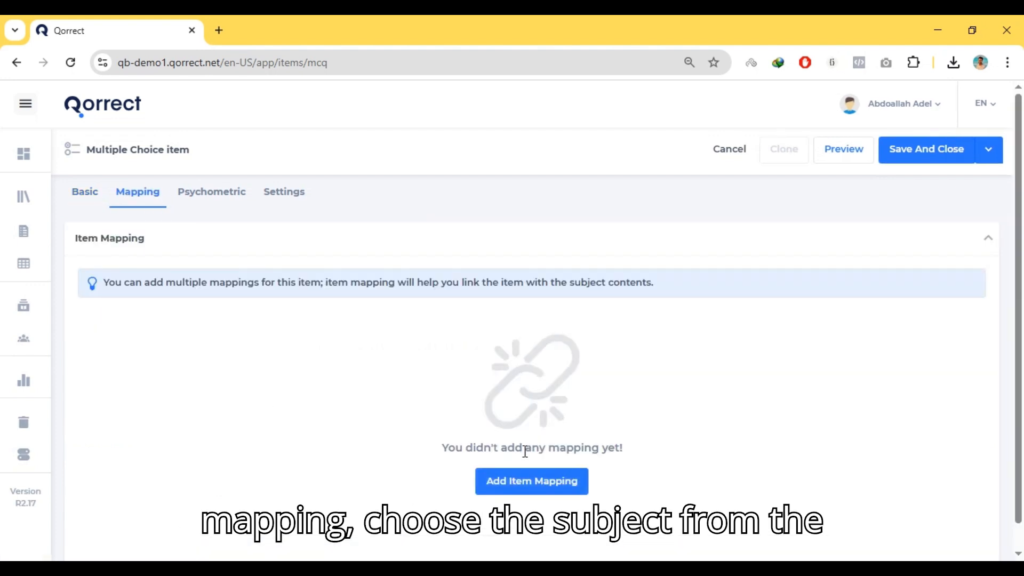
pyautogui.click(502, 487)
pyautogui.click(204, 357)
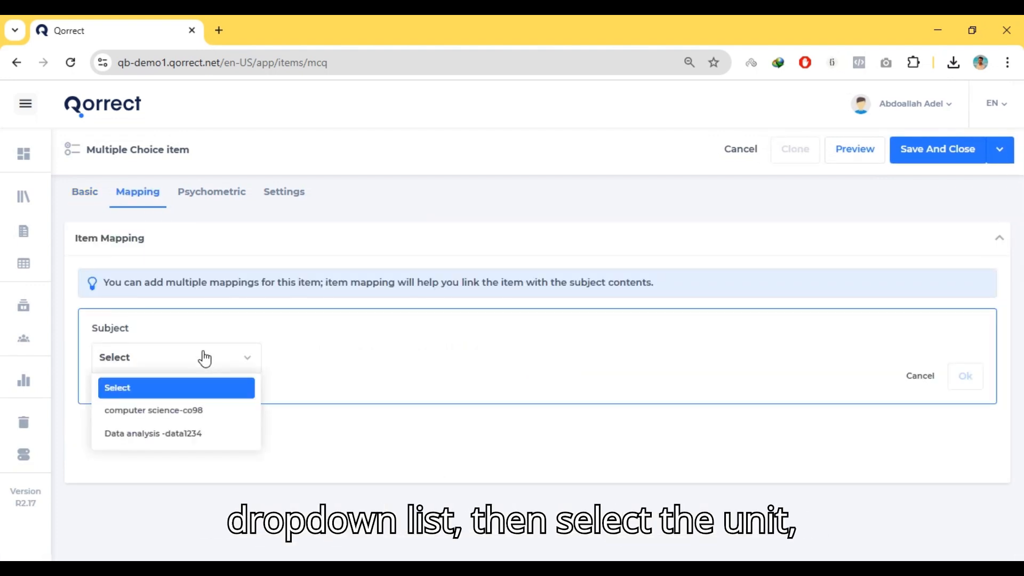
pyautogui.click(183, 433)
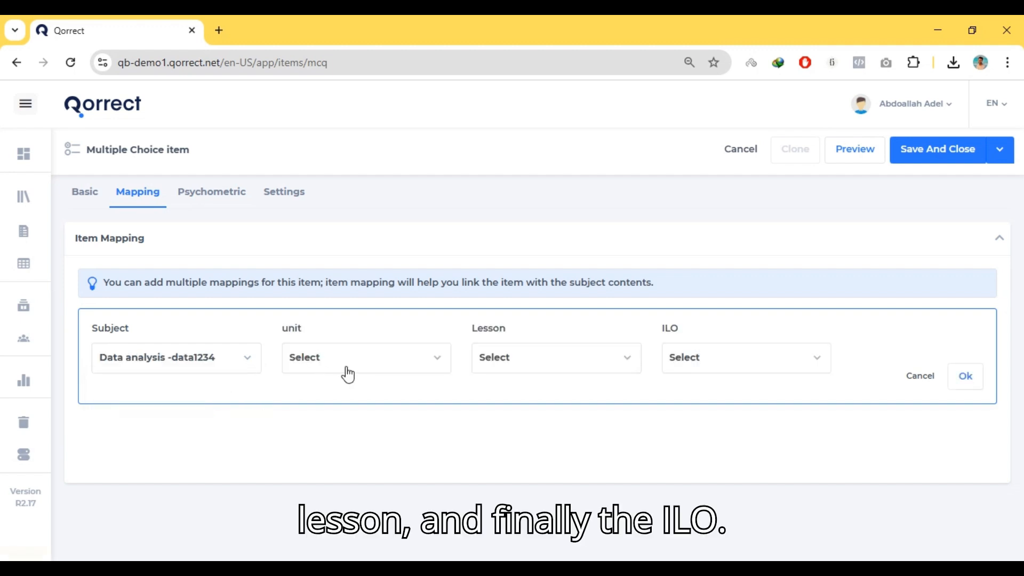
# Map the item to unit 1 Introduction to Data Analysis, lesson 1.1 and ILO 1.1.1, and confirm the mapping
pyautogui.click(349, 373)
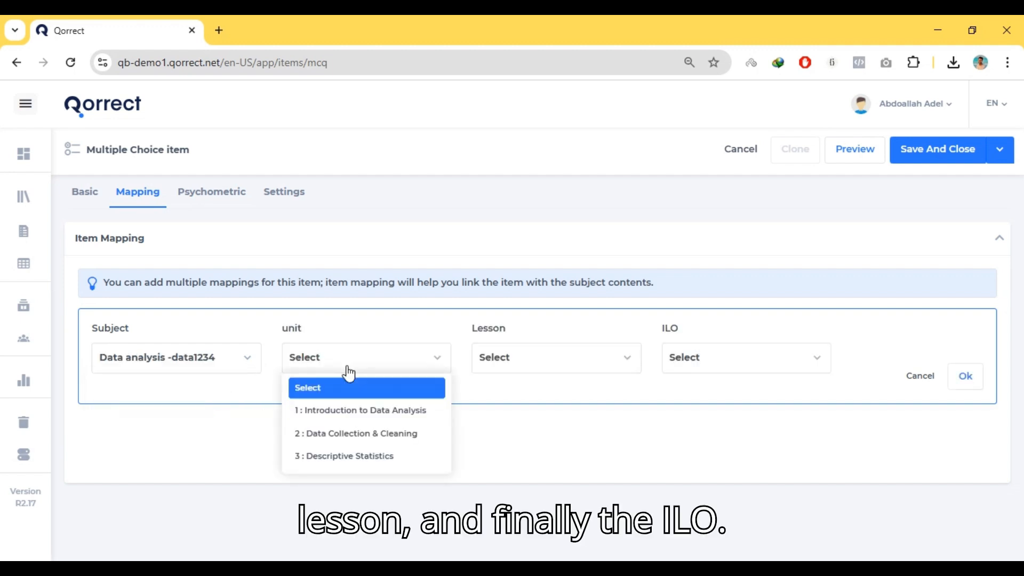
pyautogui.click(344, 411)
pyautogui.click(535, 368)
pyautogui.click(535, 411)
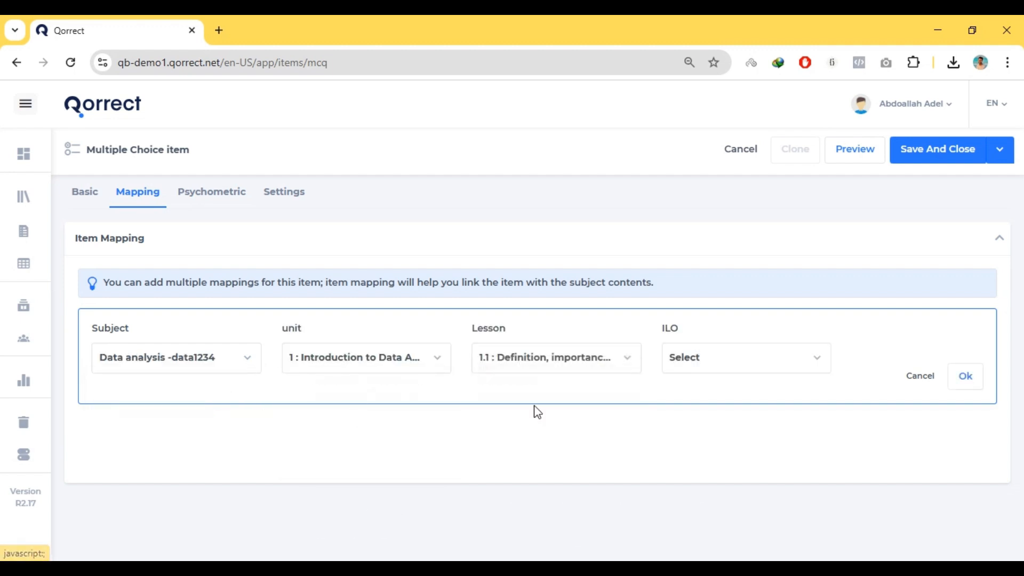
pyautogui.click(699, 367)
pyautogui.click(717, 410)
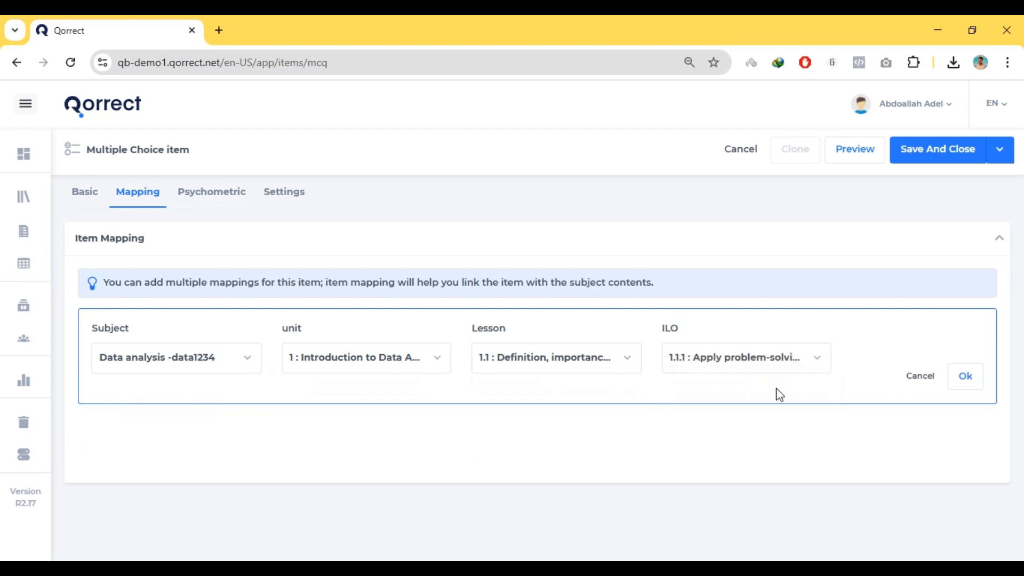
pyautogui.click(964, 377)
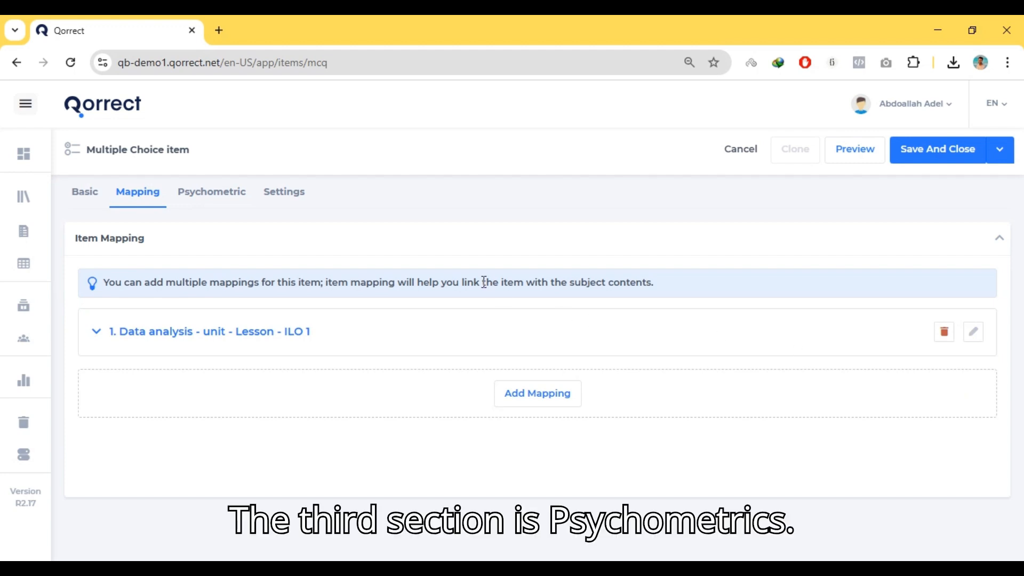
# Examine the item's psychometric options for the tentative P-value, the difficulty index and the classical item discrimination
pyautogui.click(203, 197)
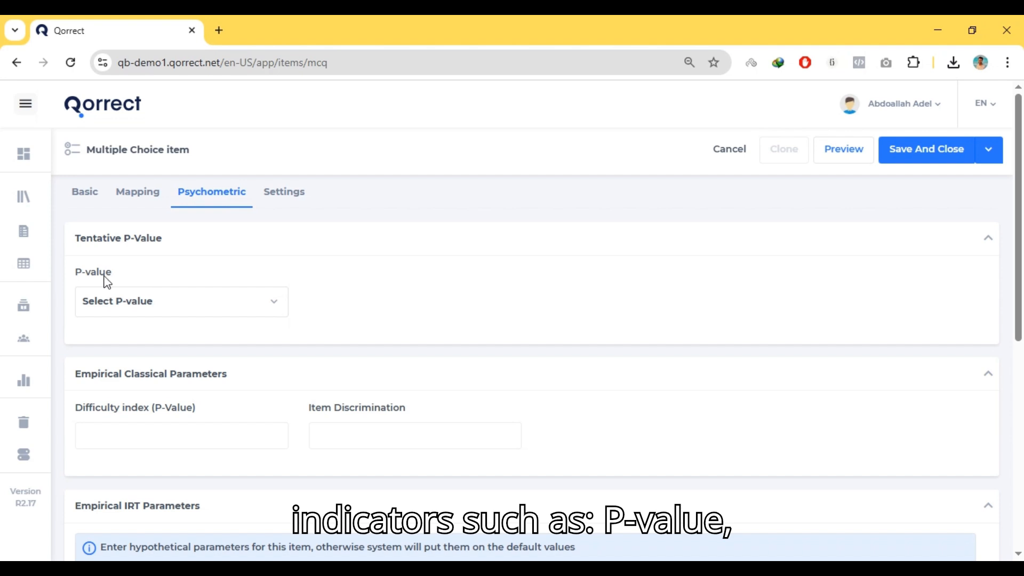
pyautogui.click(277, 302)
pyautogui.click(277, 302)
pyautogui.click(162, 297)
pyautogui.click(164, 300)
pyautogui.click(142, 439)
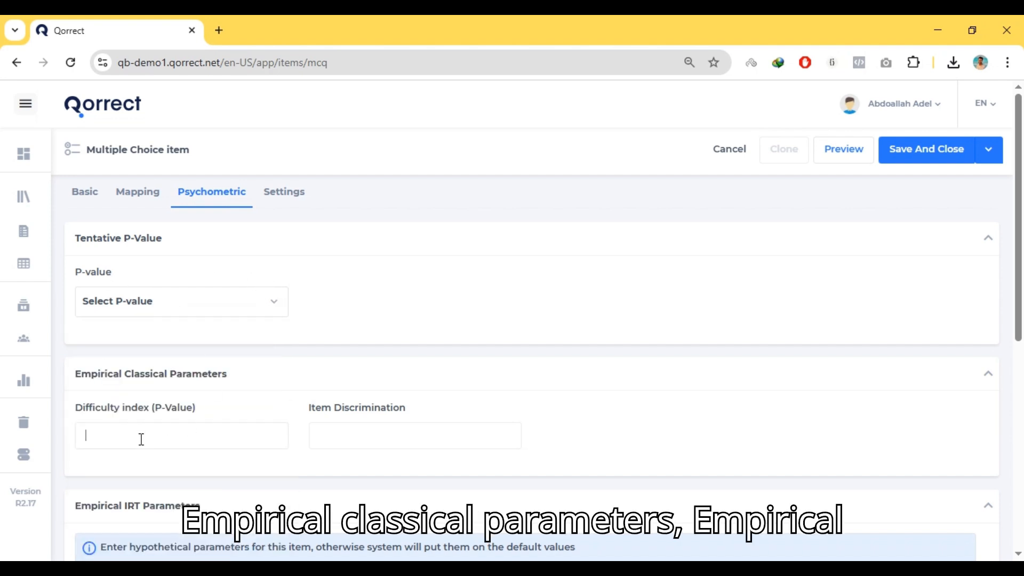
pyautogui.click(379, 428)
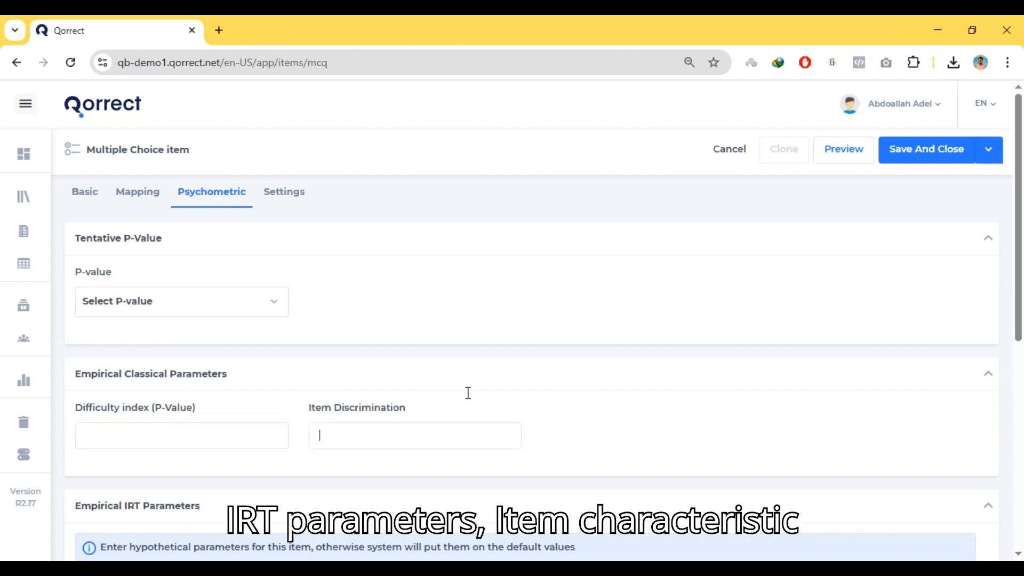
# Review the empirical IRT parameters together with the item characteristic and item information curves
pyautogui.scroll(-4, 468, 393)
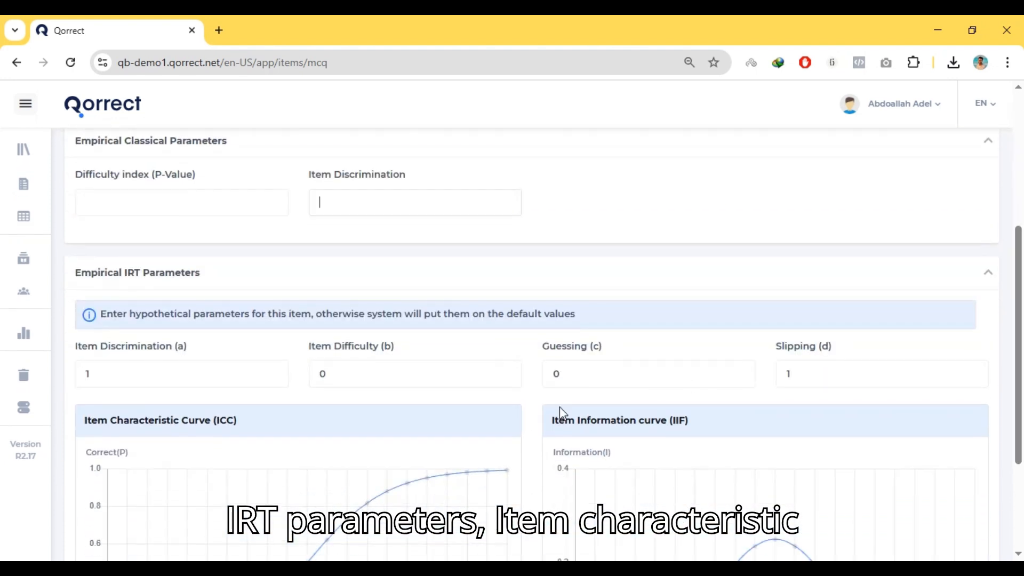
pyautogui.moveTo(1020, 362); pyautogui.dragTo(1020, 455)
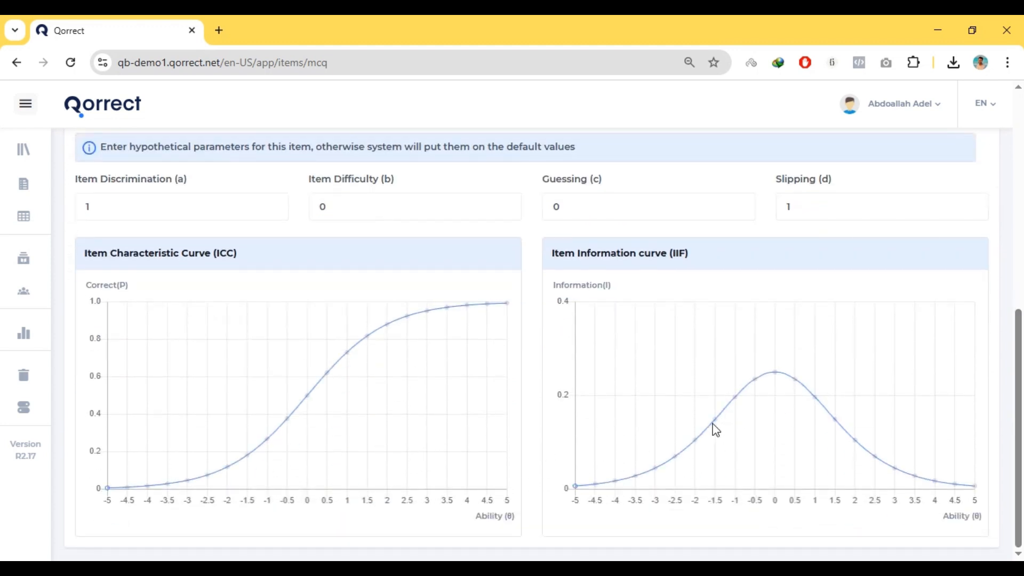
pyautogui.moveTo(1019, 399); pyautogui.dragTo(1021, 198)
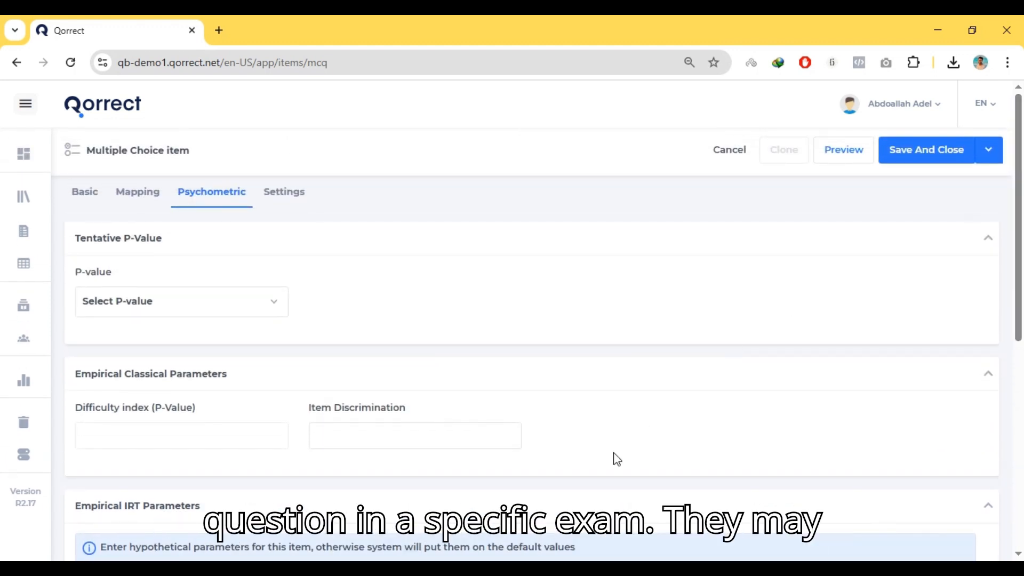
pyautogui.scroll(-5, 617, 460)
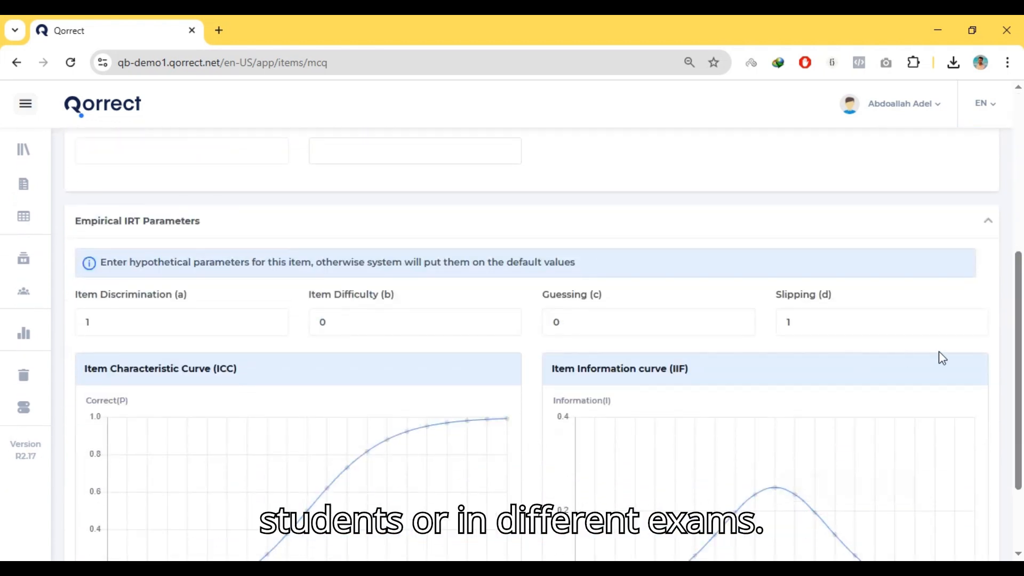
pyautogui.moveTo(1021, 357); pyautogui.dragTo(1021, 255)
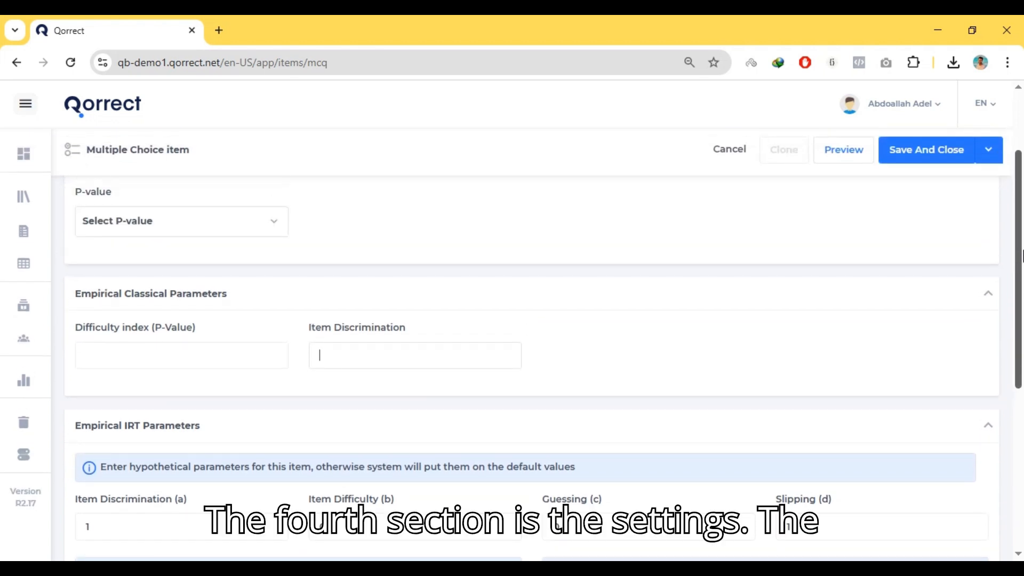
pyautogui.scroll(2, 1021, 259)
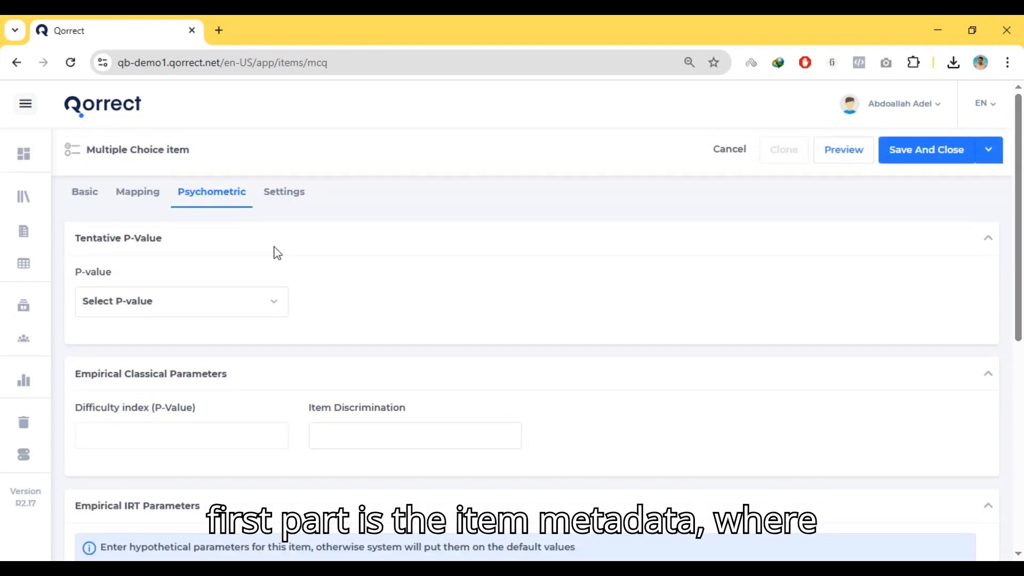
# Go through the item's metadata and advanced settings, and set the difficulty level to 0.6
pyautogui.click(292, 192)
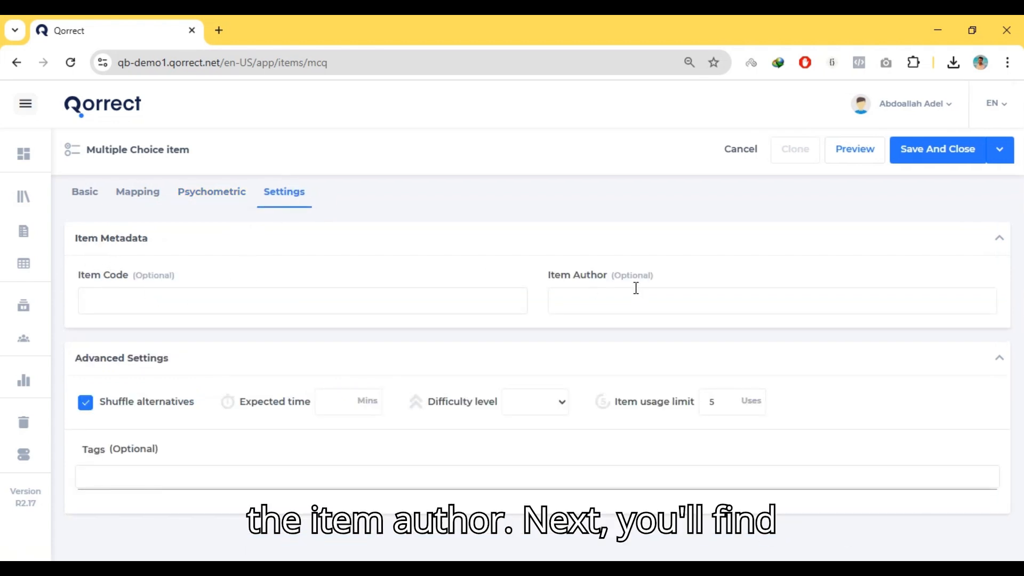
pyautogui.click(567, 305)
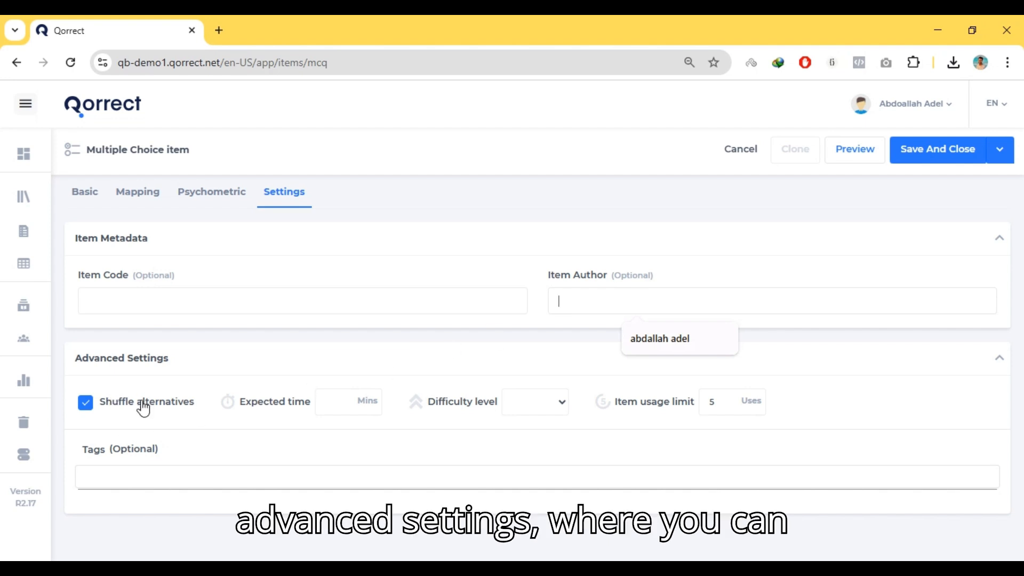
pyautogui.click(167, 407)
pyautogui.doubleClick(149, 410)
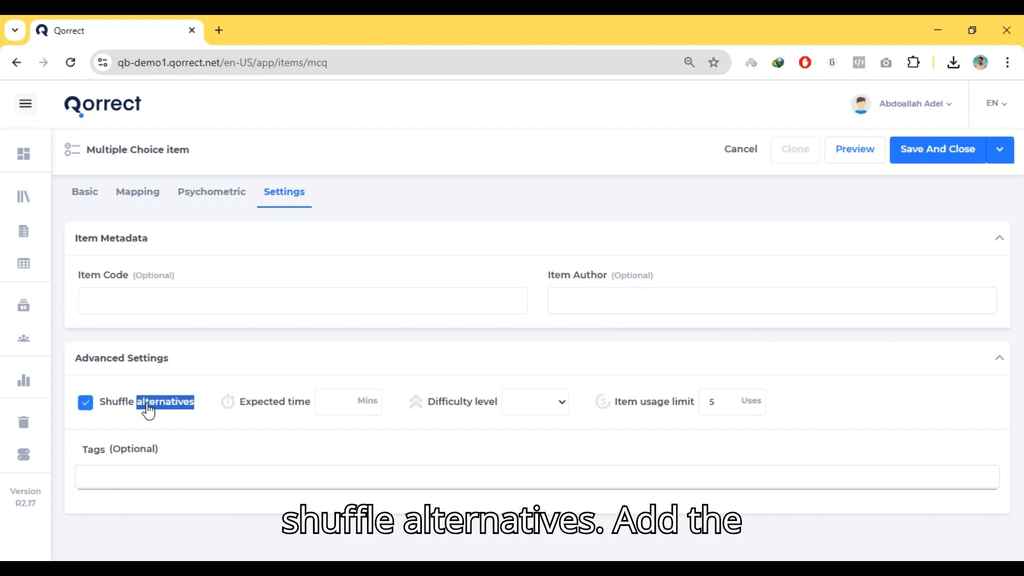
pyautogui.click(346, 406)
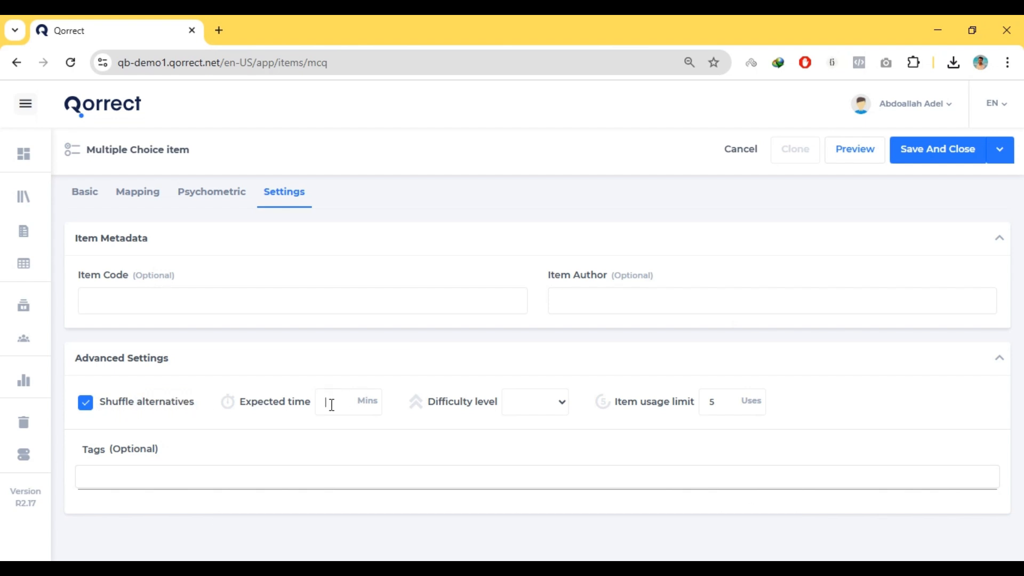
pyautogui.click(563, 408)
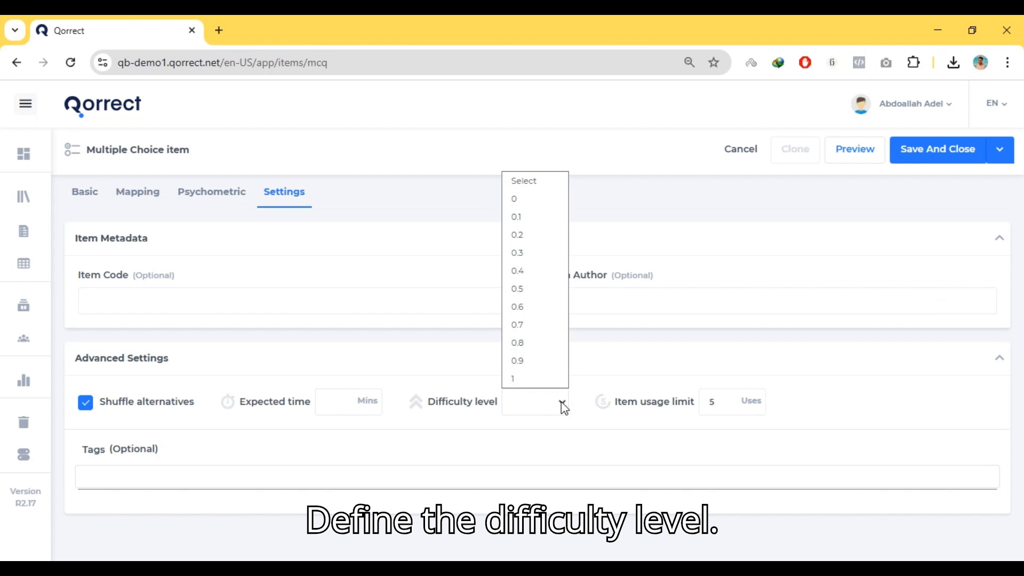
pyautogui.click(542, 311)
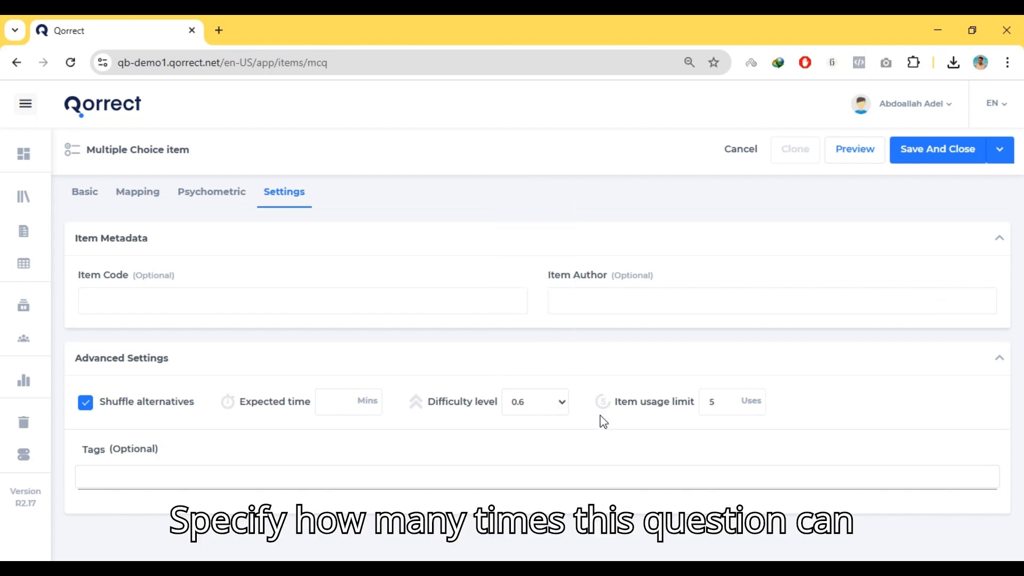
pyautogui.moveTo(729, 411); pyautogui.dragTo(697, 410)
pyautogui.click(723, 405)
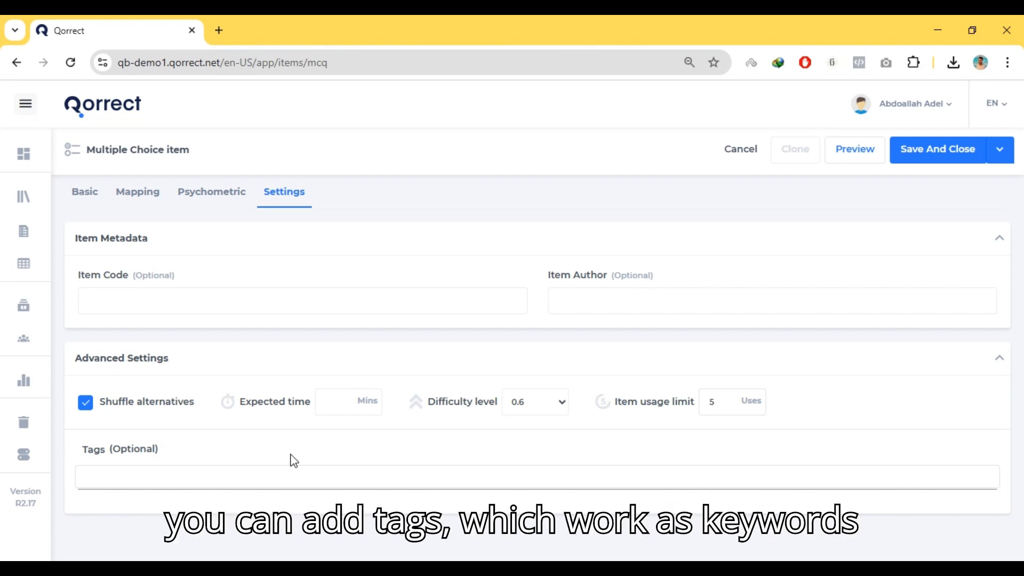
pyautogui.click(176, 477)
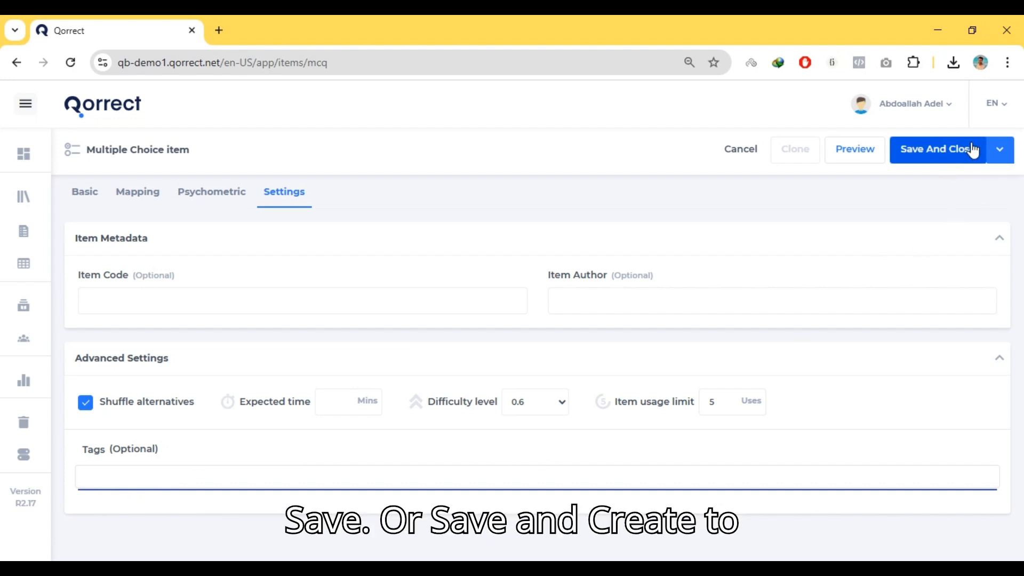
# Save the multiple-choice item without starting a new one, and return to the items list
pyautogui.click(1001, 154)
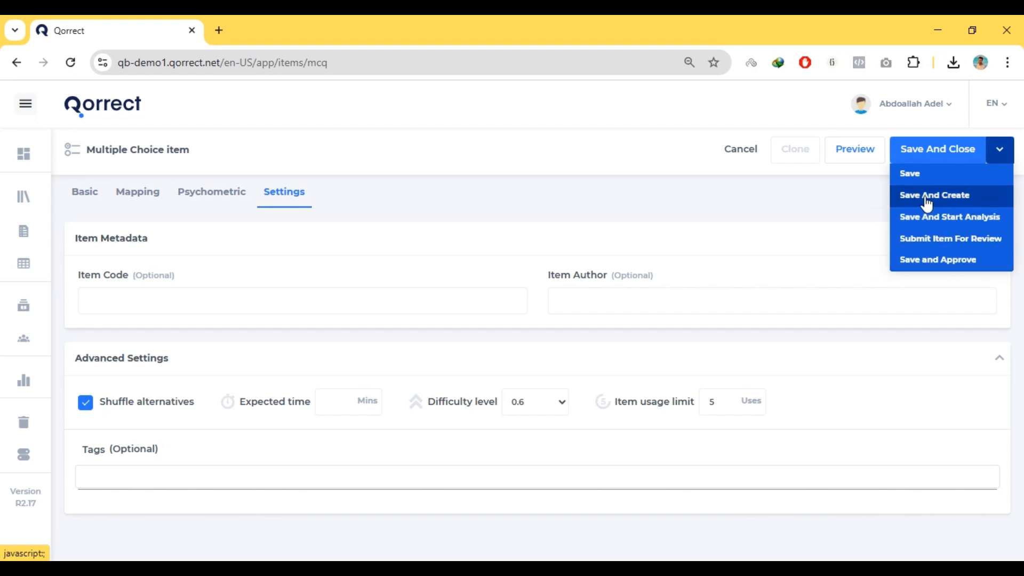
pyautogui.click(914, 184)
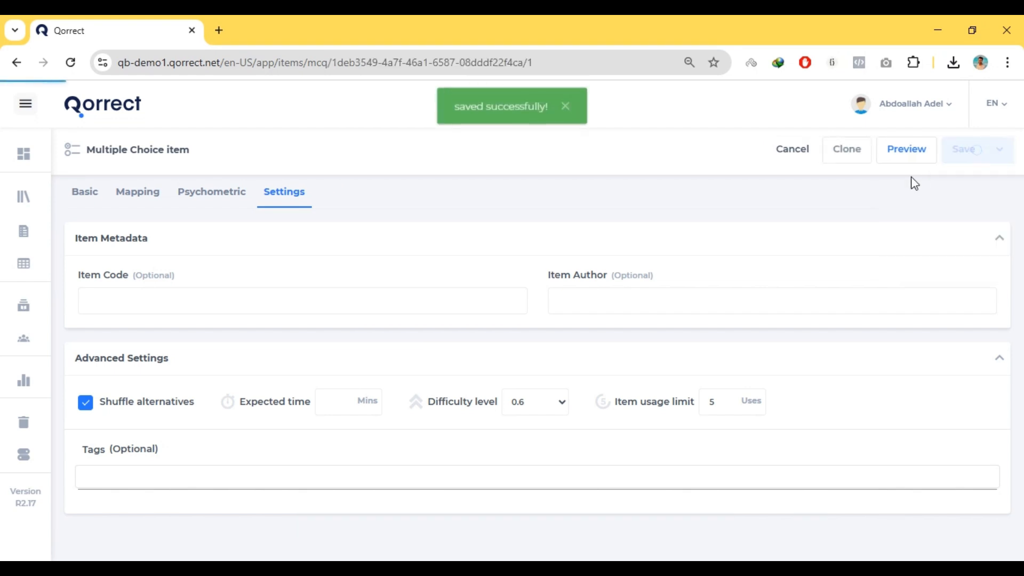
pyautogui.click(793, 155)
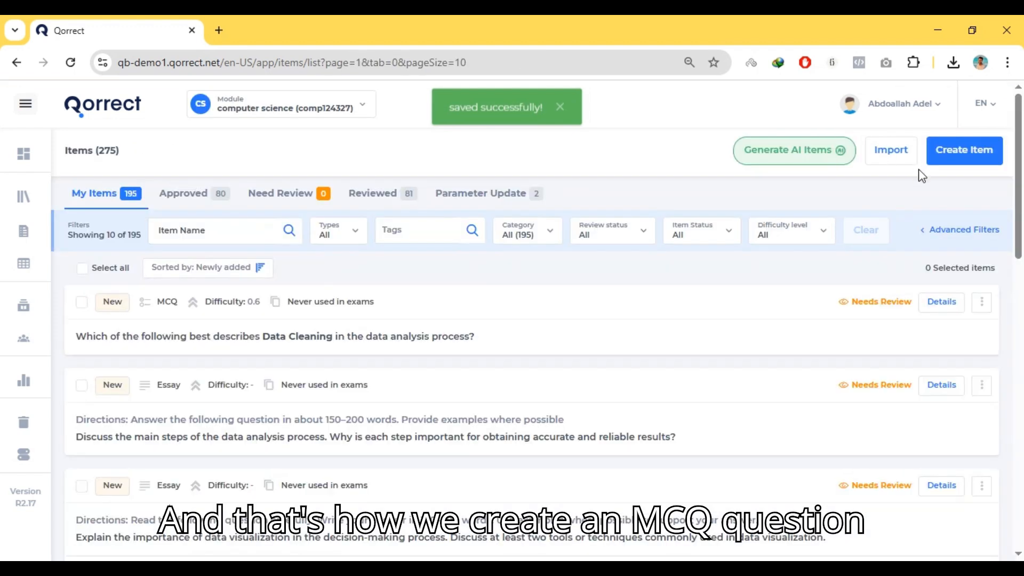